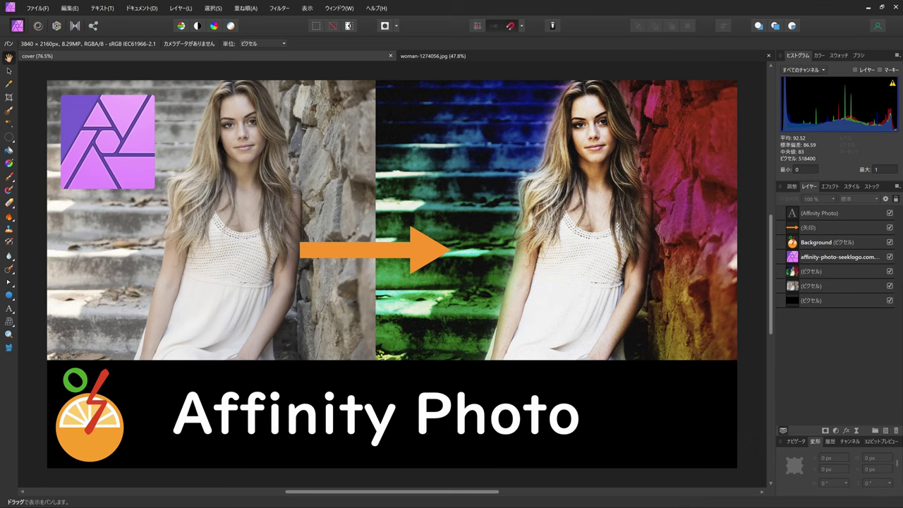
Step: Close the cover document with Ctrl+W, leaving woman-1274056.jpg open
key("ctrl+w")
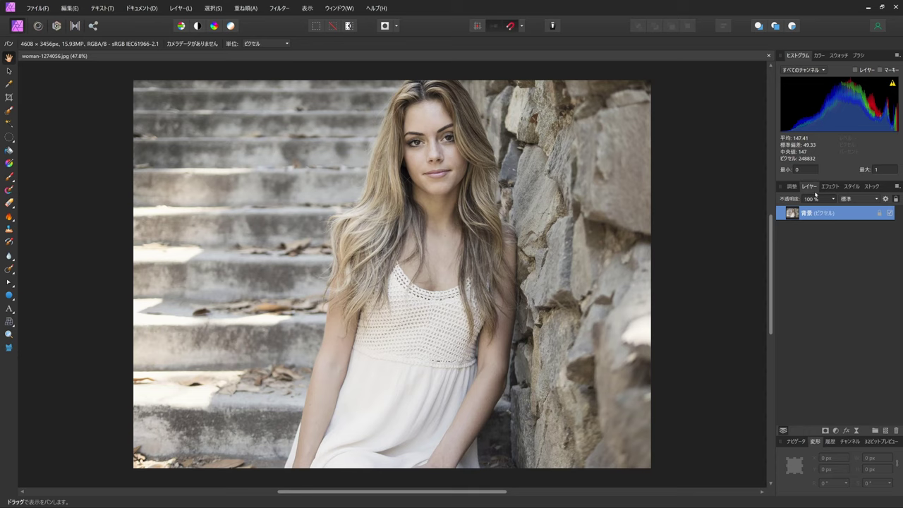
Step: Duplicate the background photo layer from the Layer menu
left_click(178, 8)
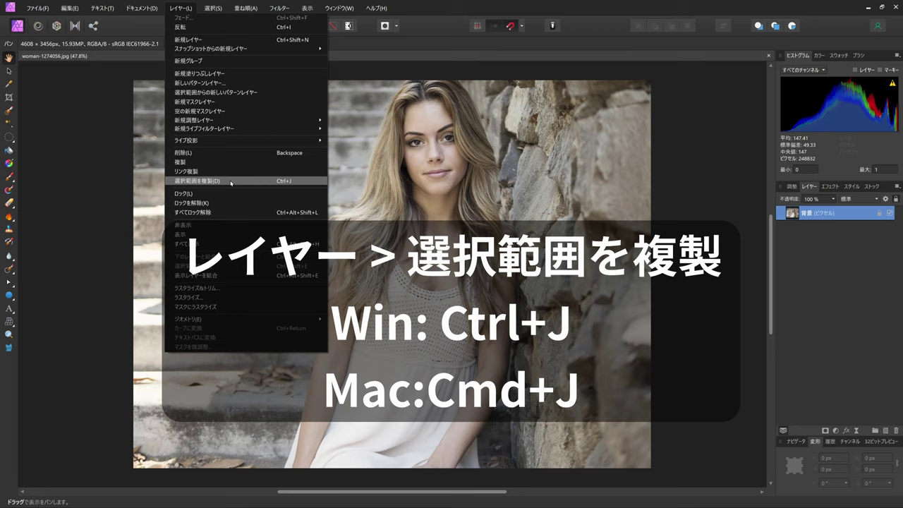
left_click(232, 182)
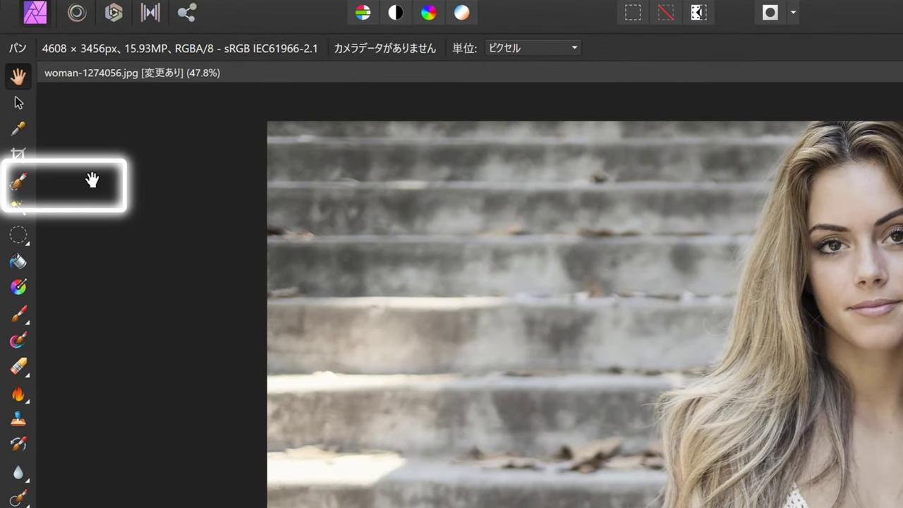
Step: Paint a Selection Brush selection over the woman, subtracting the wall beside her hair and arm
left_click(18, 181)
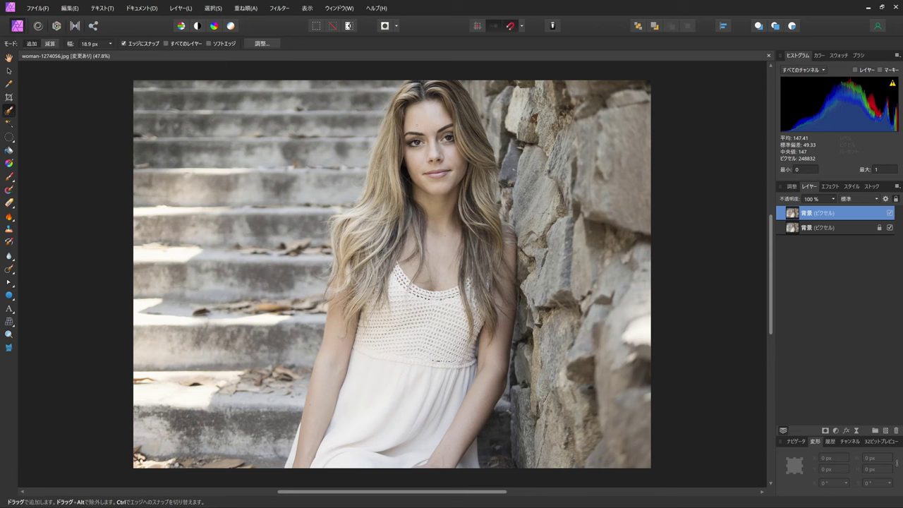
key("bracketright")
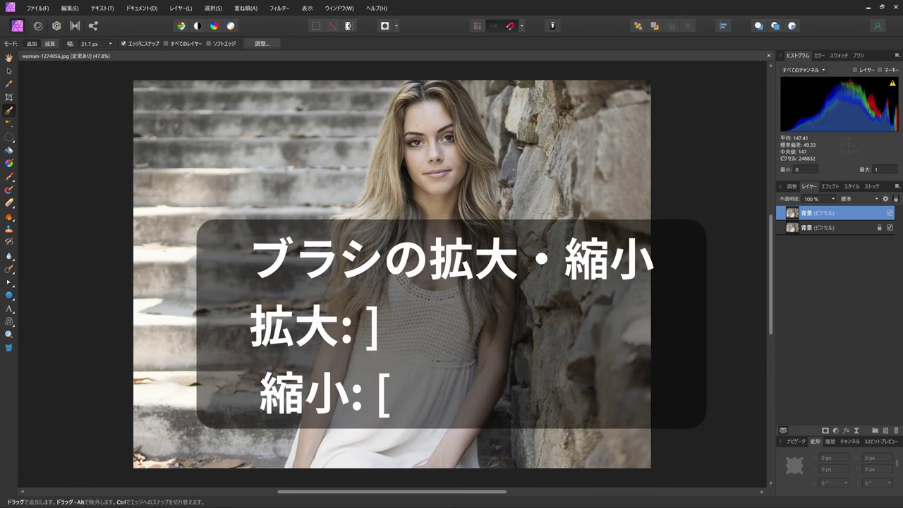
key("bracketright")
key("bracketright")
key("bracketright")
key("bracketright")
key("bracketright")
key("bracketright")
key("bracketright")
key("bracketright")
key("bracketright")
key("bracketright")
key("bracketright")
key("bracketright")
key("bracketright")
key("bracketright")
key("bracketright")
key("bracketright")
key("bracketright")
key("bracketright")
key("bracketright")
key("bracketright")
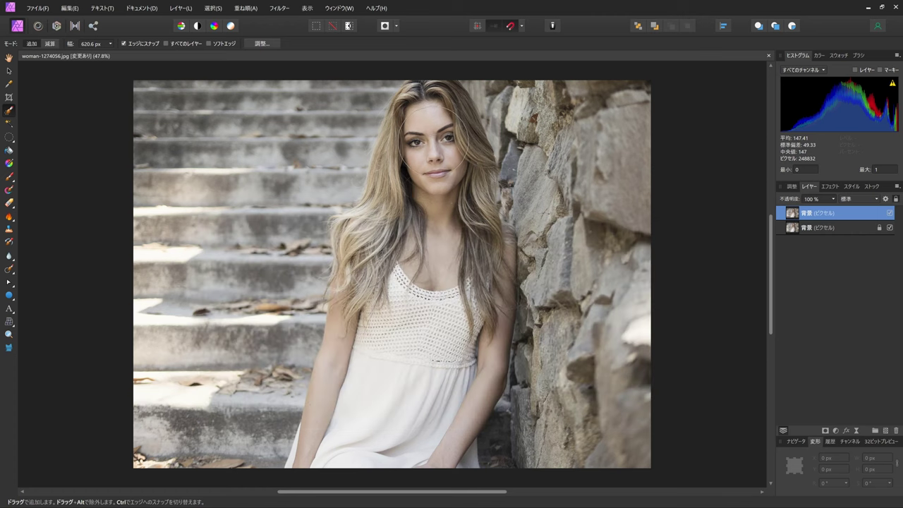
mouse_move(434, 138)
left_mouse_down()
mouse_move(438, 211)
mouse_move(415, 330)
mouse_move(389, 395)
mouse_move(383, 452)
mouse_move(385, 417)
mouse_move(423, 395)
mouse_move(395, 331)
mouse_move(438, 269)
mouse_move(466, 282)
mouse_move(466, 212)
left_mouse_up()
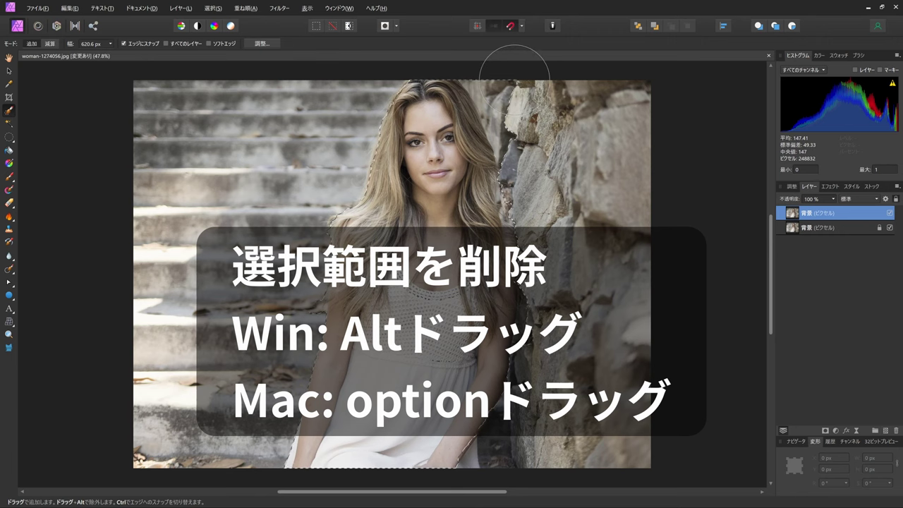
mouse_move(514, 76)
left_mouse_down("alt")
mouse_move(533, 90)
mouse_move(529, 99)
mouse_move(512, 83)
left_mouse_up("alt")
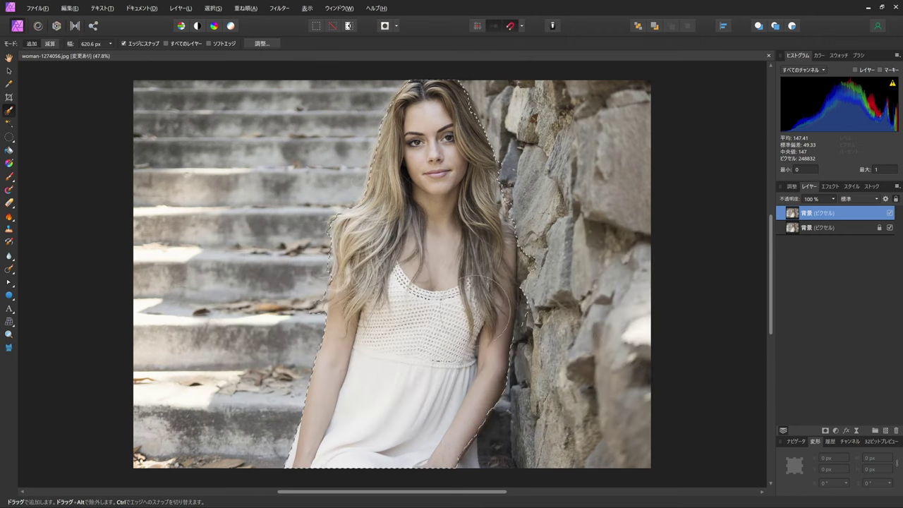
left_click_drag(484, 311, 480, 289, "alt")
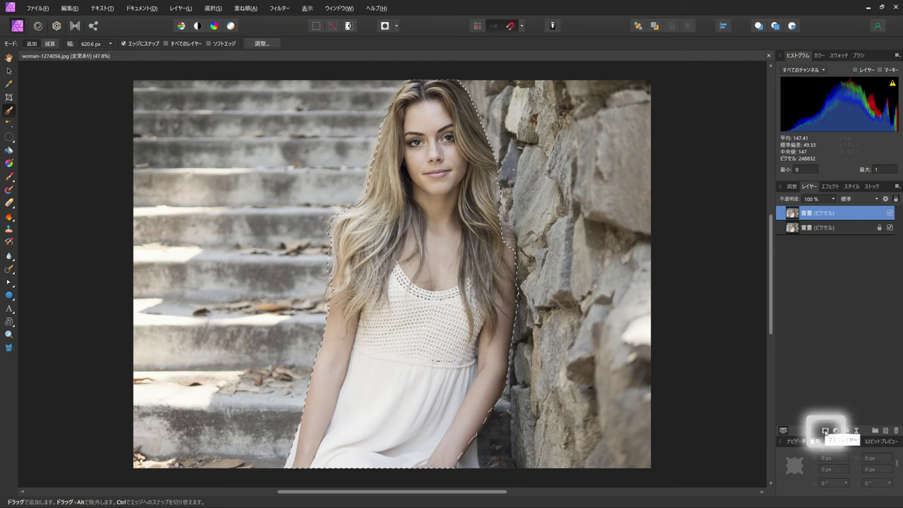
Step: Mask the top copy to the woman, deselect, and toggle the original layer to check the mask
left_click(825, 432)
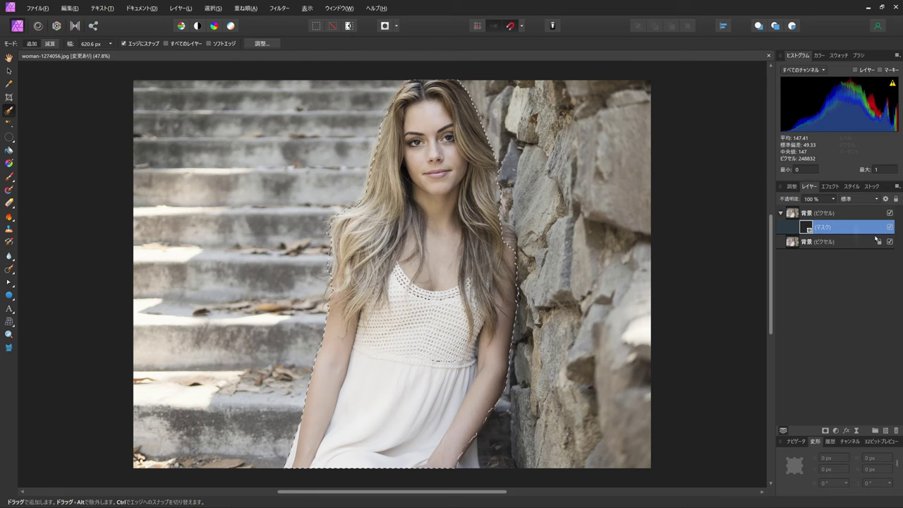
left_click(890, 241)
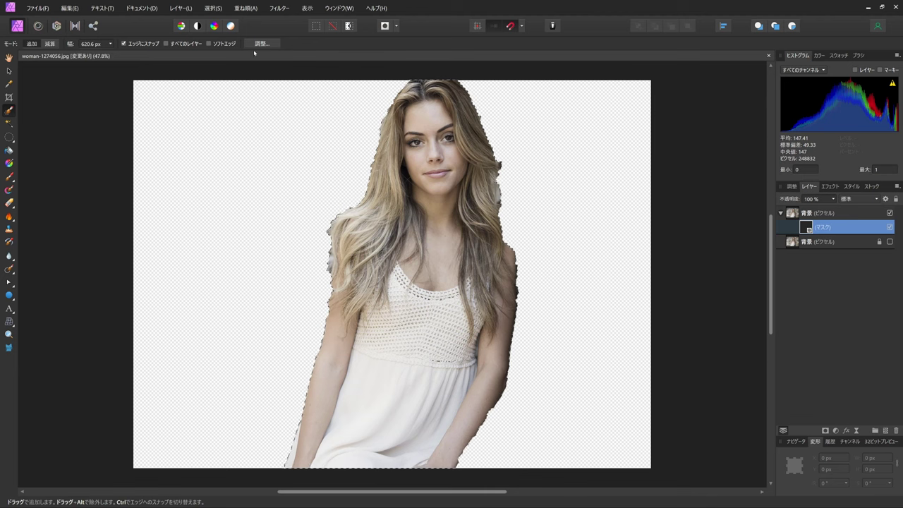
left_click(211, 8)
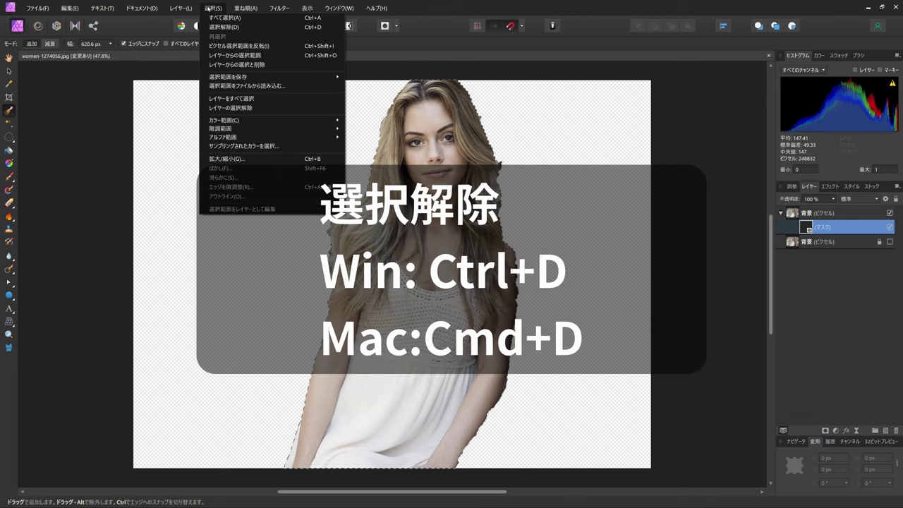
left_click(247, 28)
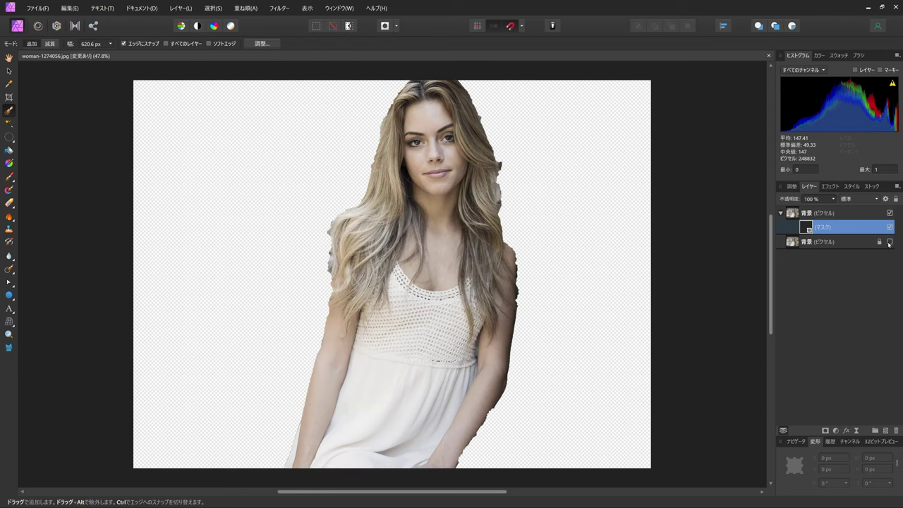
left_click(890, 242)
left_click(890, 242)
left_click(890, 242)
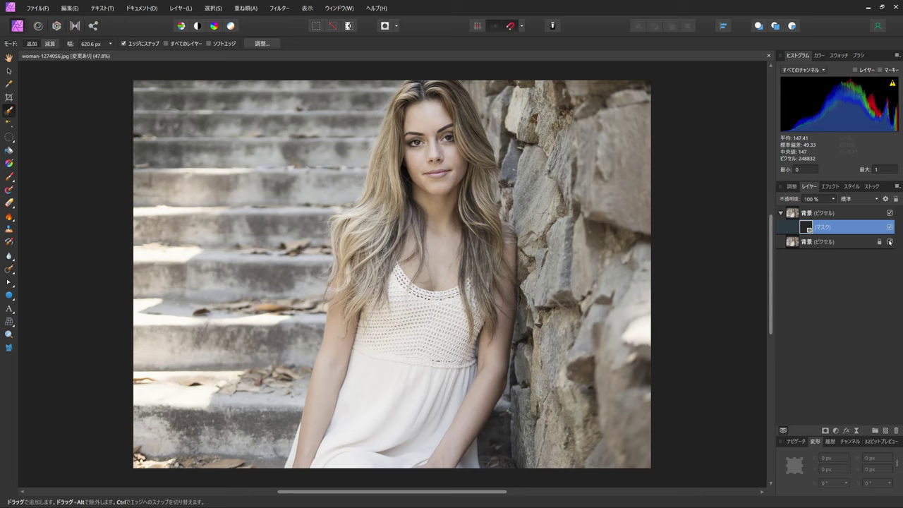
Step: Add a pixel layer above the original photo and set the Gradient tool to Conical (円錐形)
left_click(849, 242)
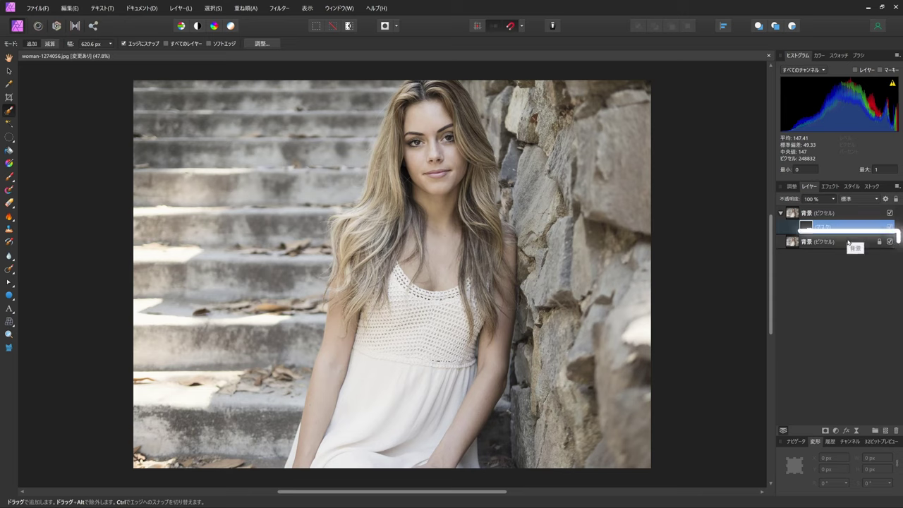
left_click(886, 431)
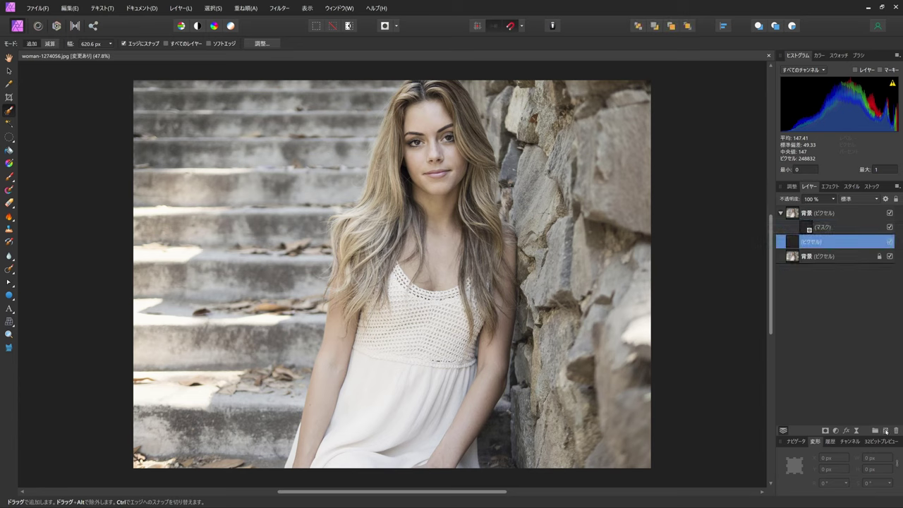
left_click(9, 163)
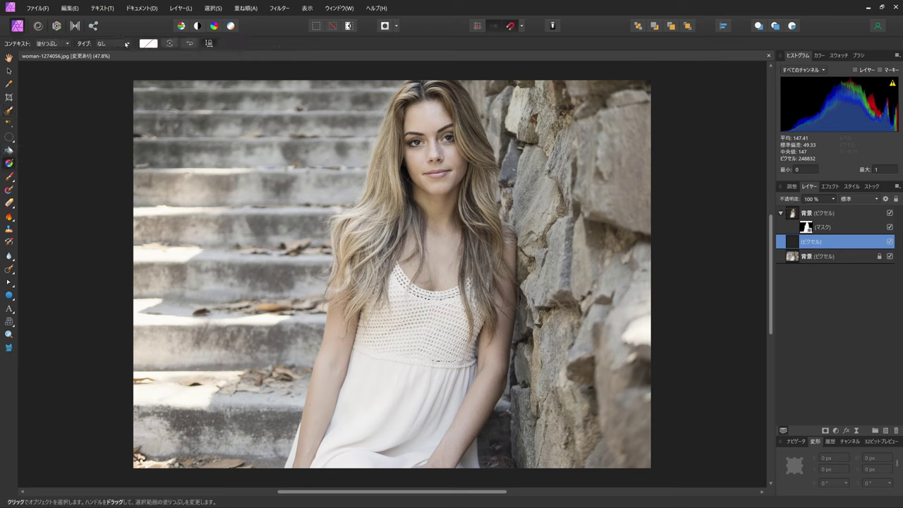
left_click(127, 44)
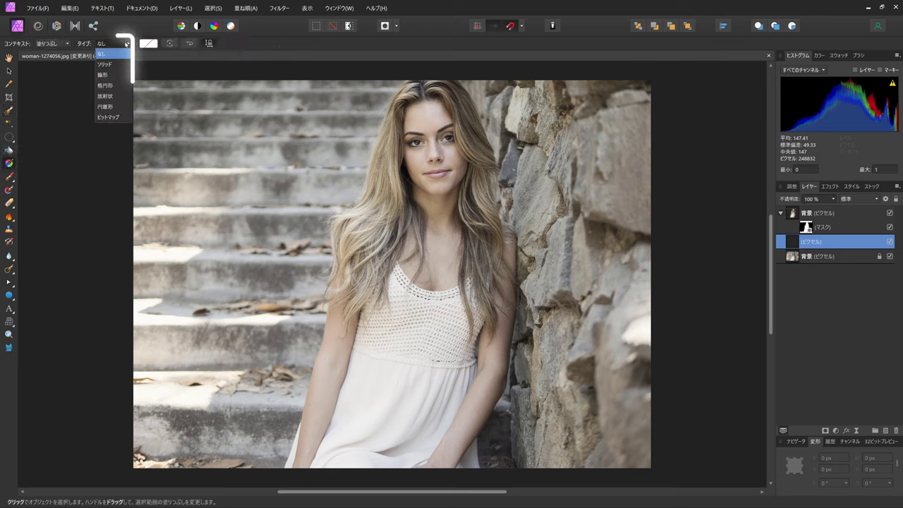
left_click(116, 107)
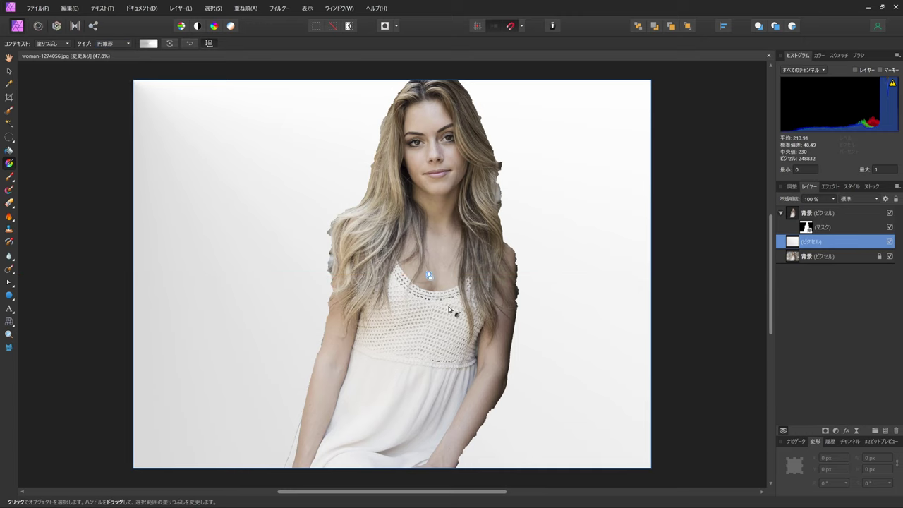
Step: Draw the conical gradient centred on the woman's chest and colour its edge stop in the colour wheel
left_click_drag(430, 275, 560, 409)
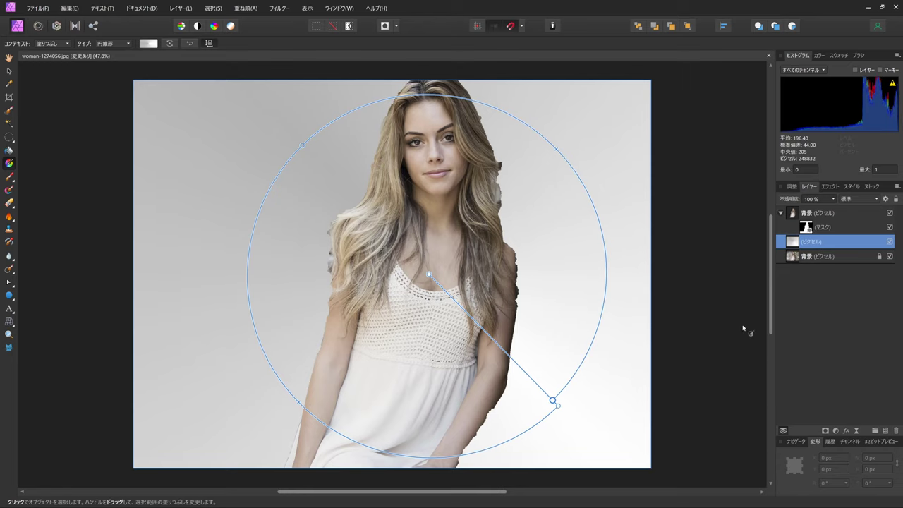
left_click(819, 56)
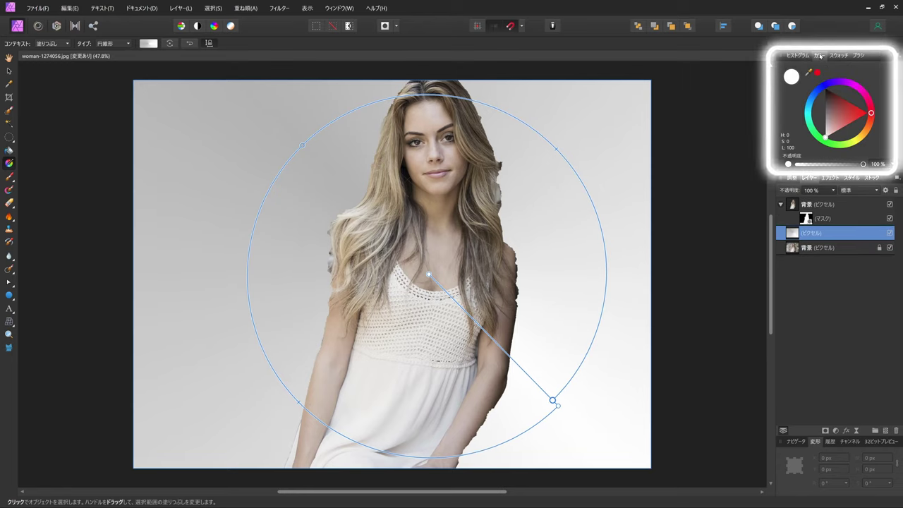
left_click(859, 143)
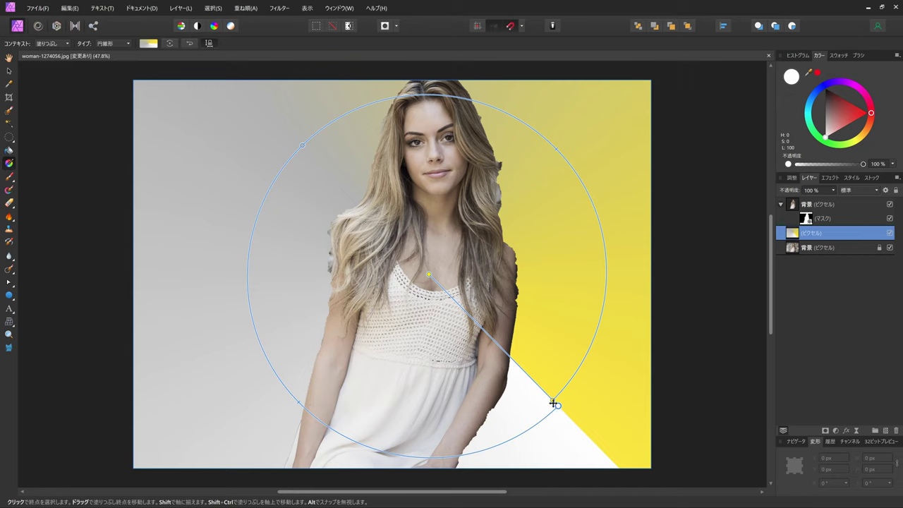
left_click(553, 401)
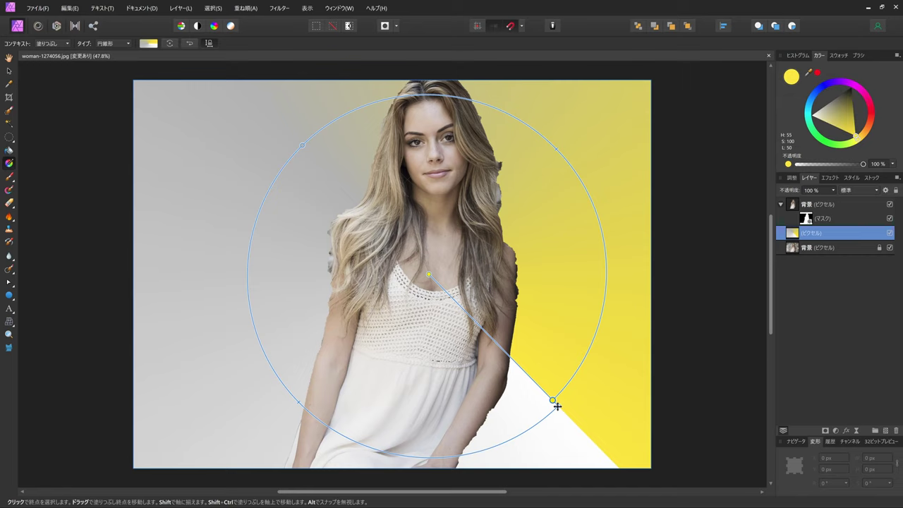
left_click(871, 113)
left_click(848, 113)
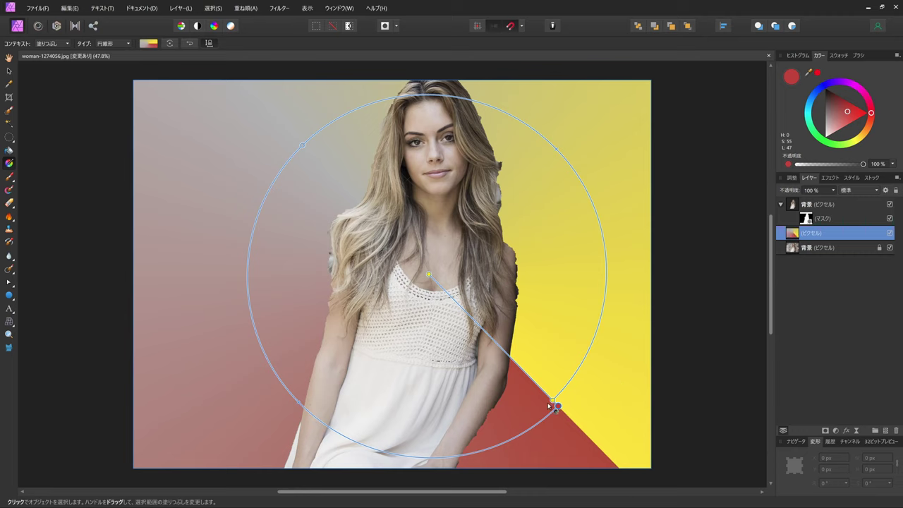
Step: Sample yellow with the Colour panel eyedropper and apply it to the outer end stop
left_click(552, 401)
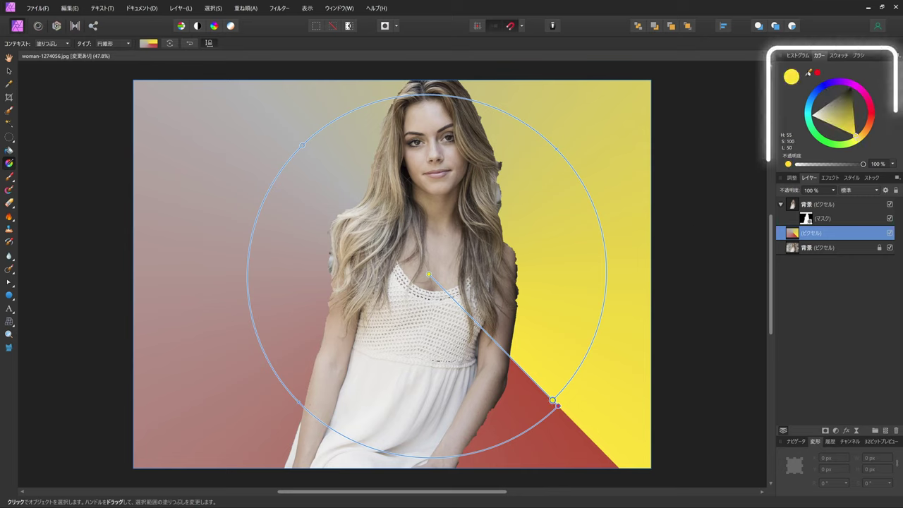
left_click(810, 73)
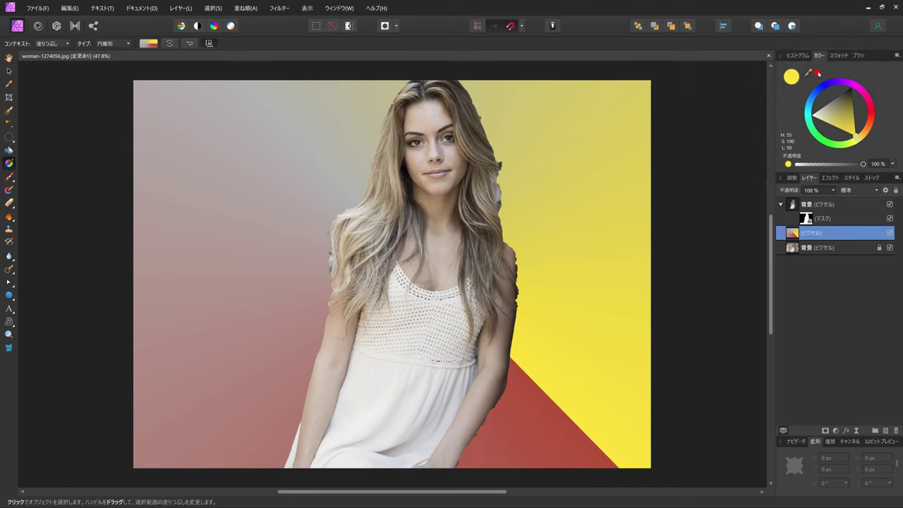
left_click_drag(818, 73, 794, 78)
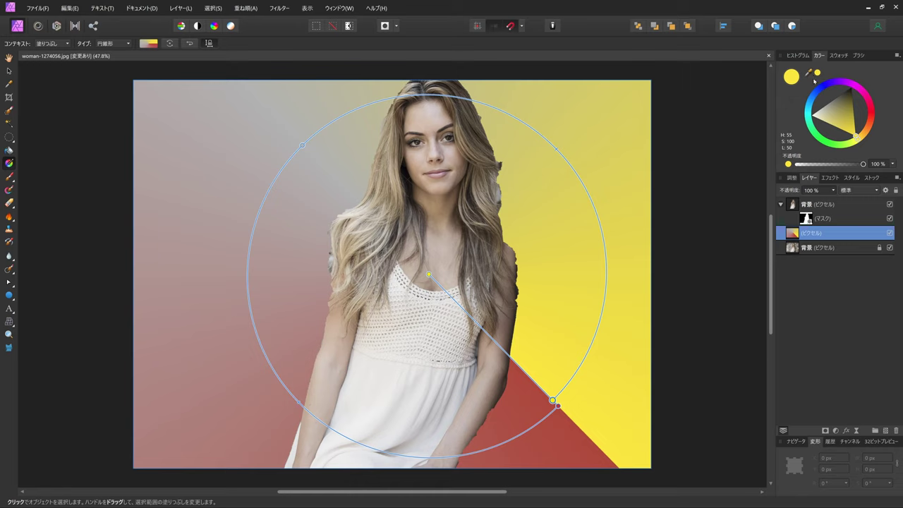
left_click(558, 407)
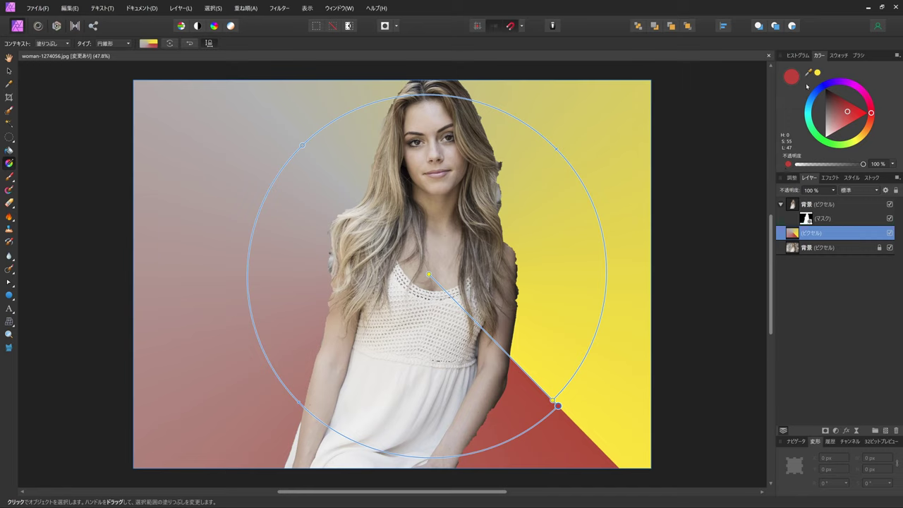
left_click_drag(809, 73, 809, 73)
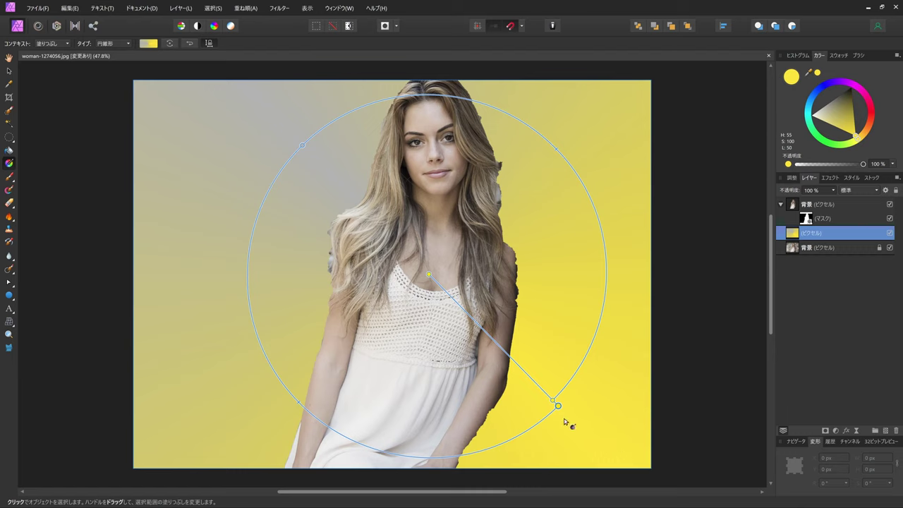
Step: Make the gradient's start stop blue and add a saturated red stop at the upper right
left_click(301, 146)
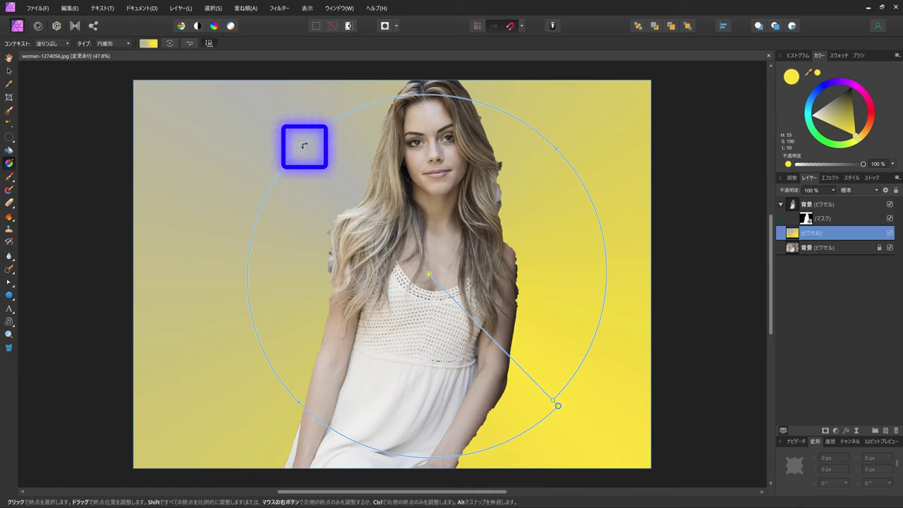
left_click(302, 145)
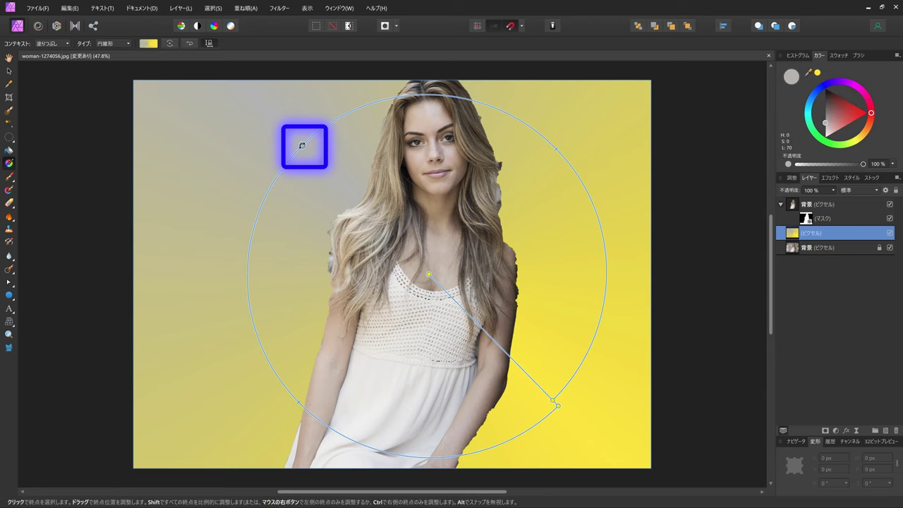
left_click(826, 85)
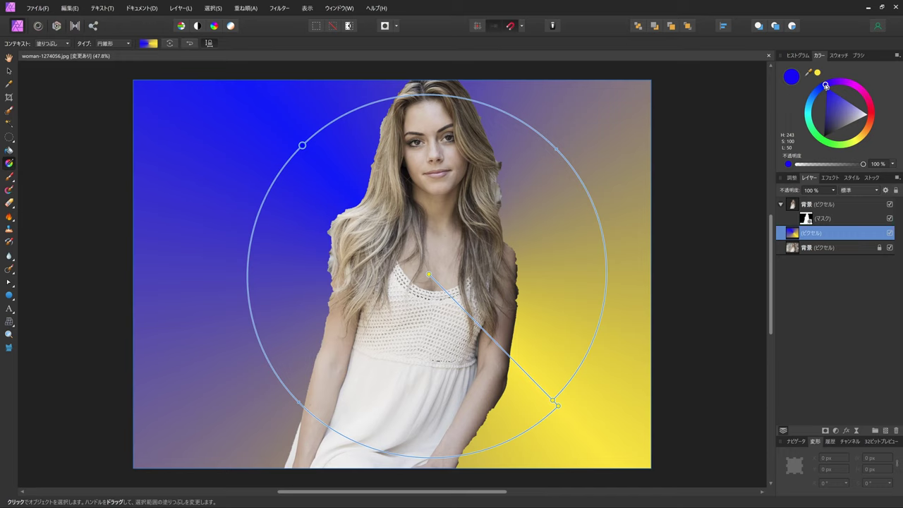
left_click(558, 150)
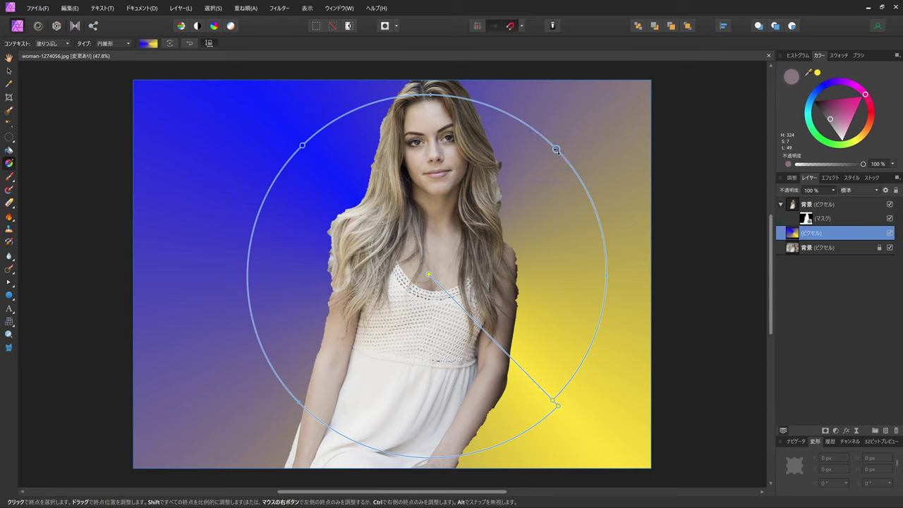
left_click(870, 108)
left_click(856, 113)
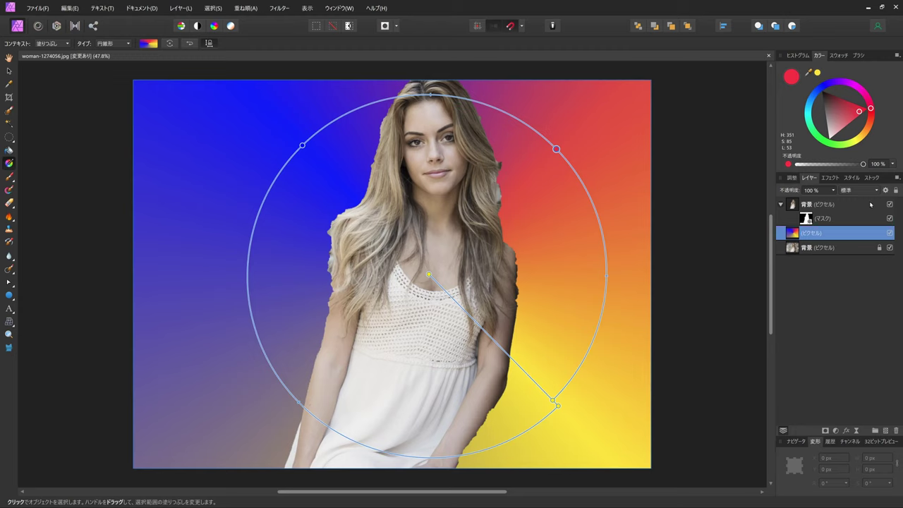
Step: Add a fully saturated dark green stop at the gradient's lower left
left_click(289, 391)
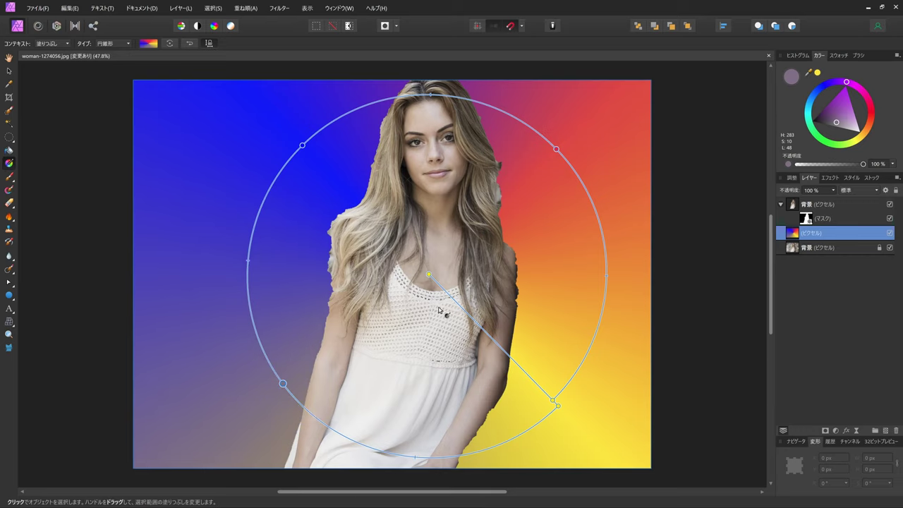
left_click(824, 141)
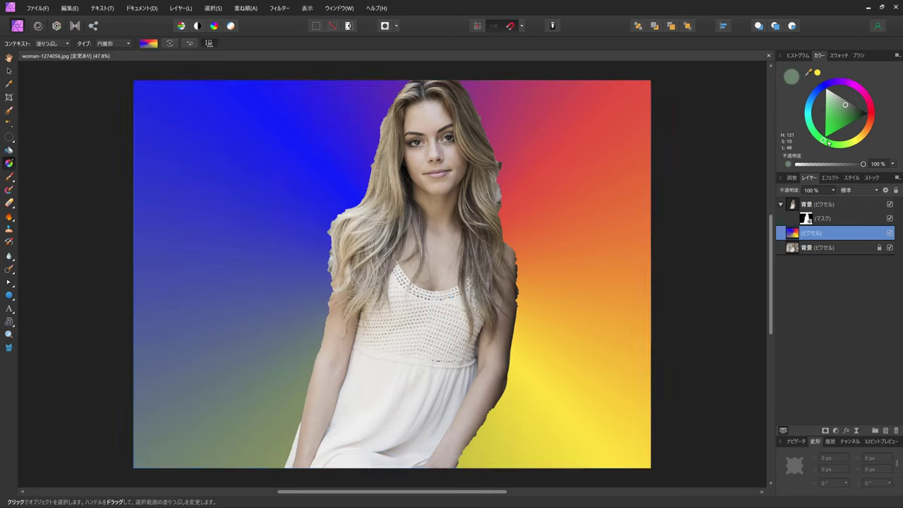
left_click(851, 119)
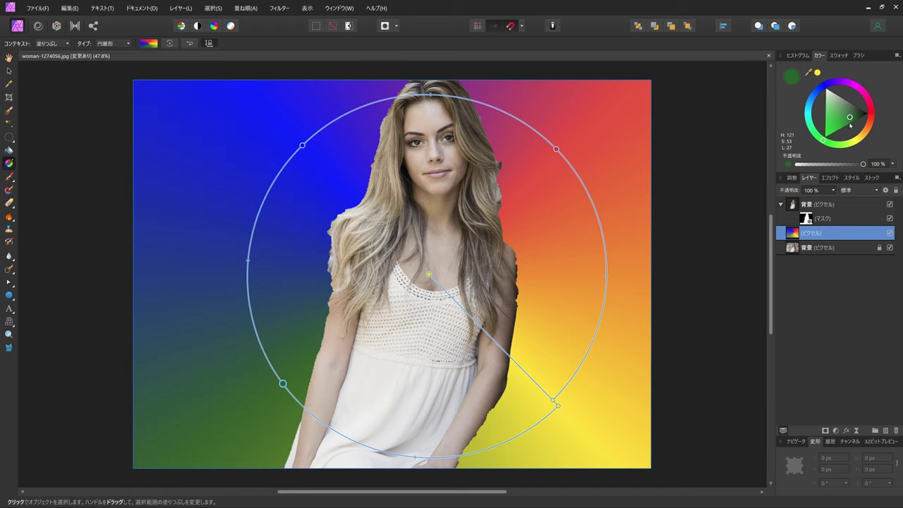
left_click(851, 123)
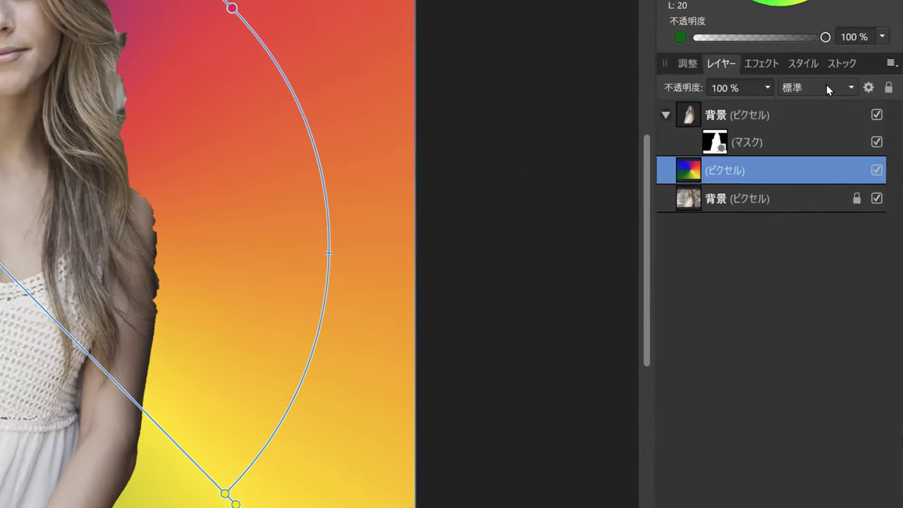
Step: Set the gradient pixel layer's blend mode to Colour Burn (焼き込みカラー)
left_click(827, 88)
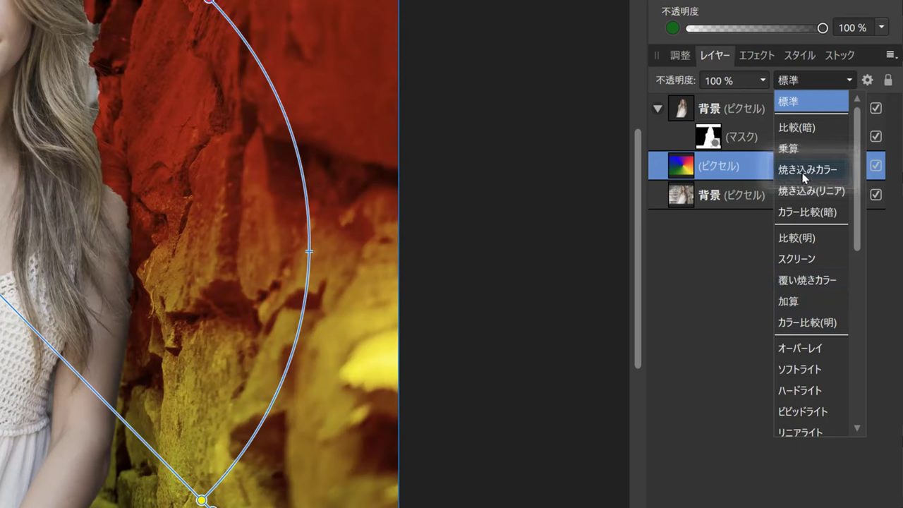
left_click(804, 173)
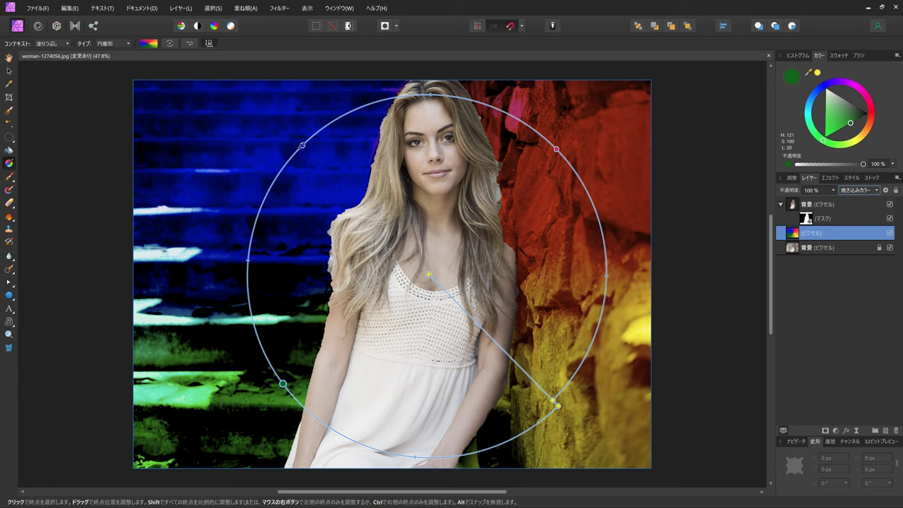
left_click(302, 146)
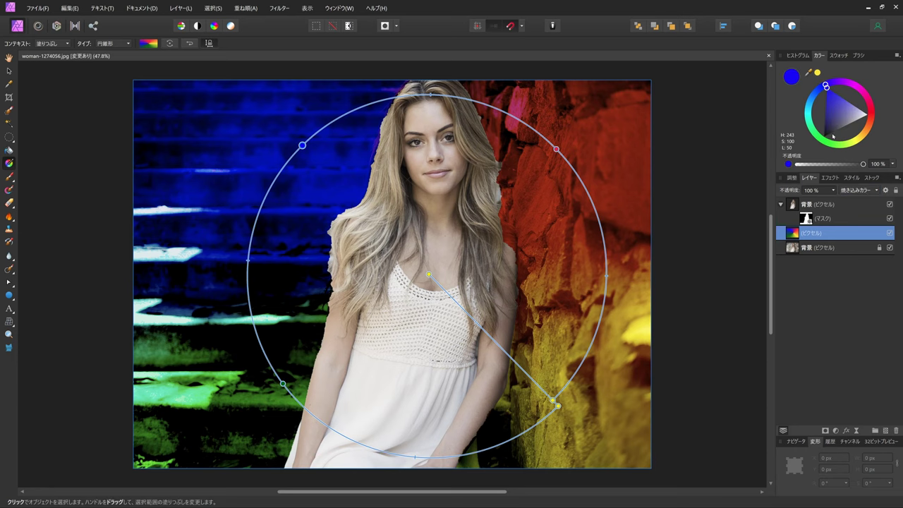
Step: Lighten the upper-left blue stop to a brighter, saturated blue in the Colour panel
left_click(853, 110)
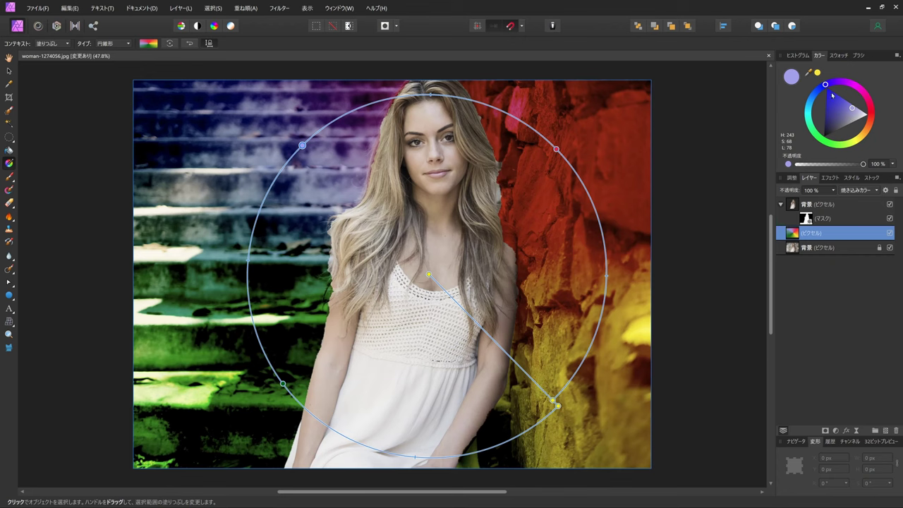
left_click(831, 95)
left_click_drag(831, 95, 842, 101)
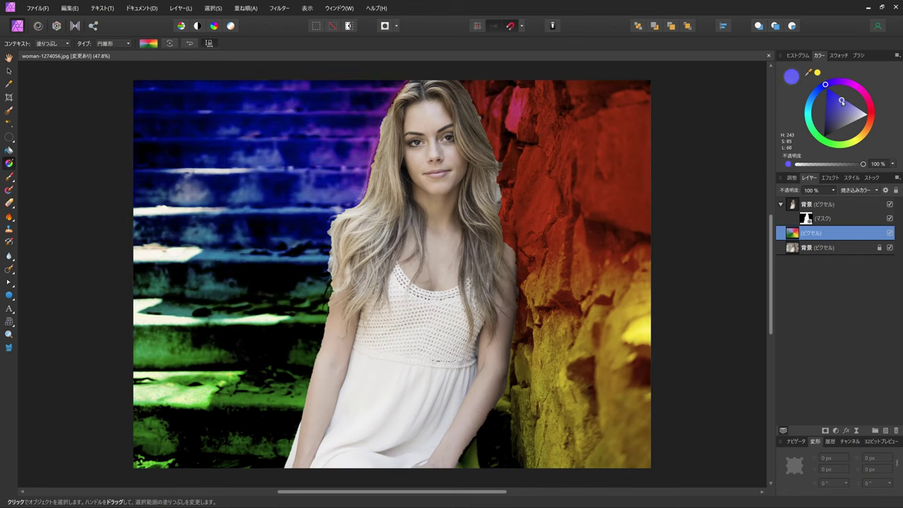
left_click(557, 149)
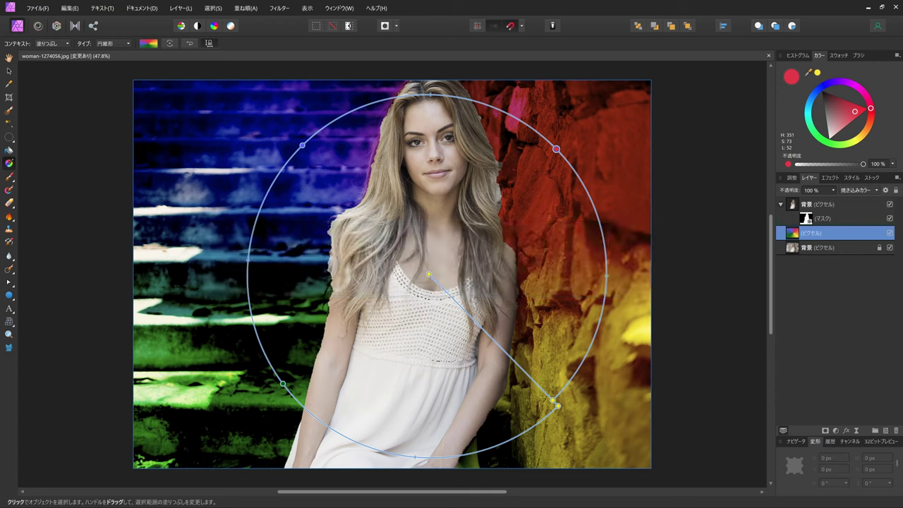
Step: Select only the マスク thumbnail under the top 背景 layer in the Layers panel
left_click(809, 220)
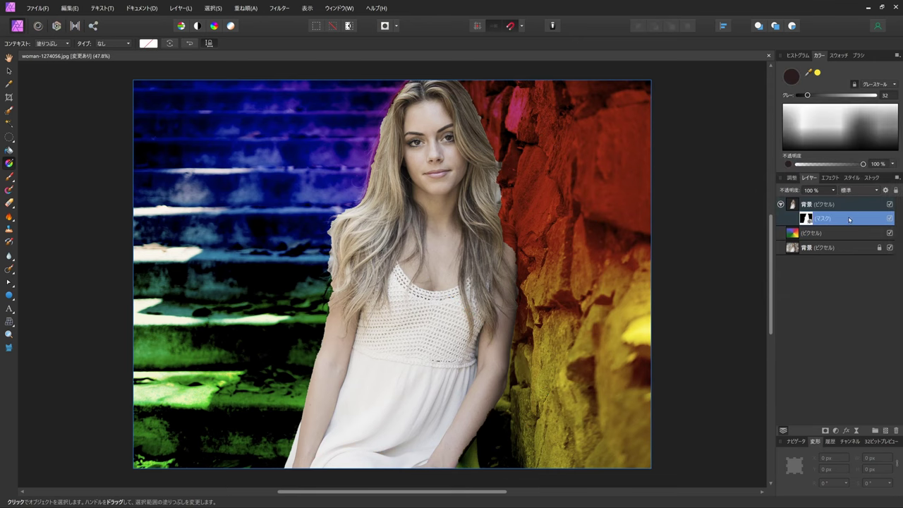
left_click(822, 219)
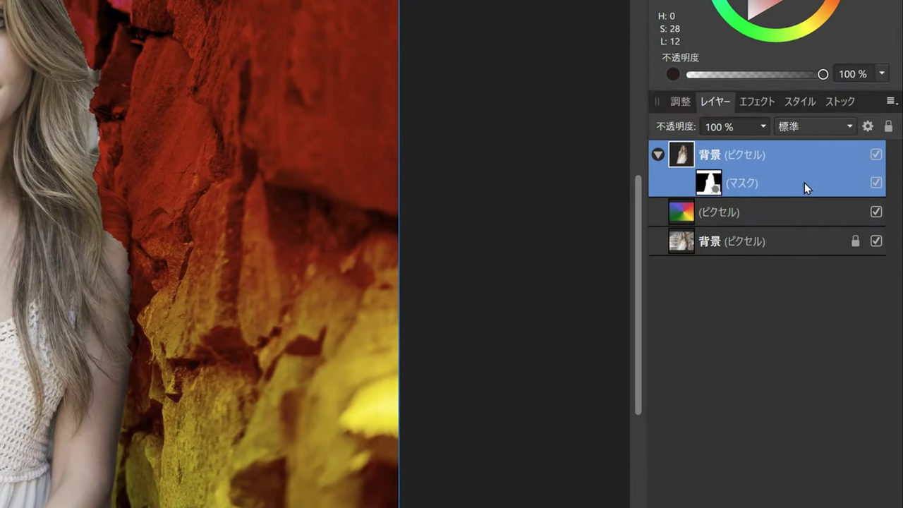
left_click(807, 229)
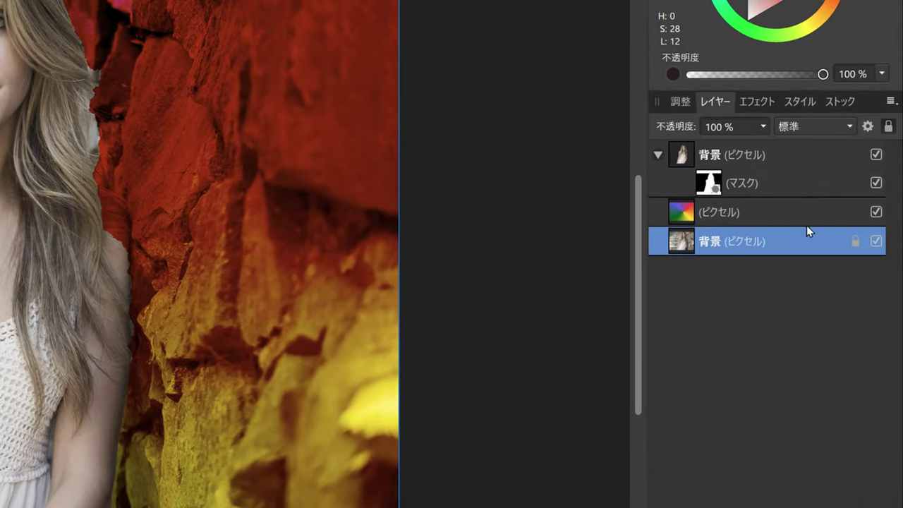
left_click(798, 185)
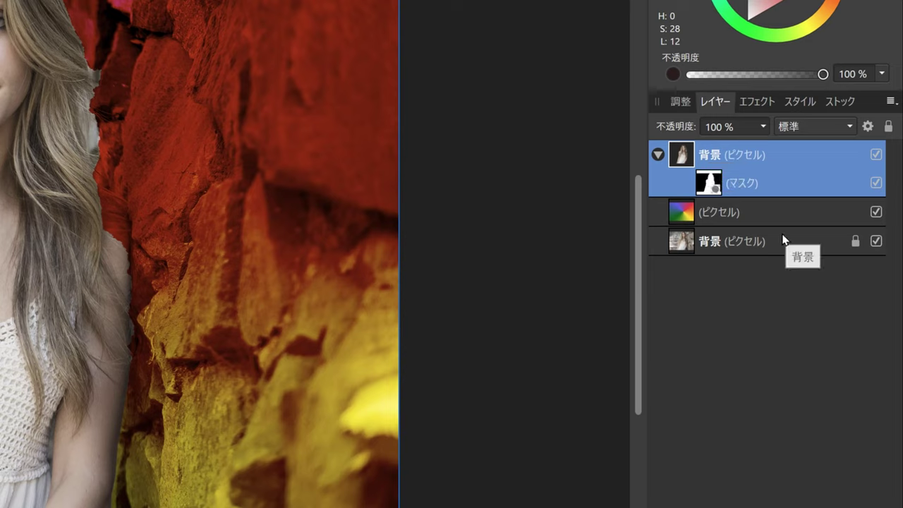
left_click(713, 185)
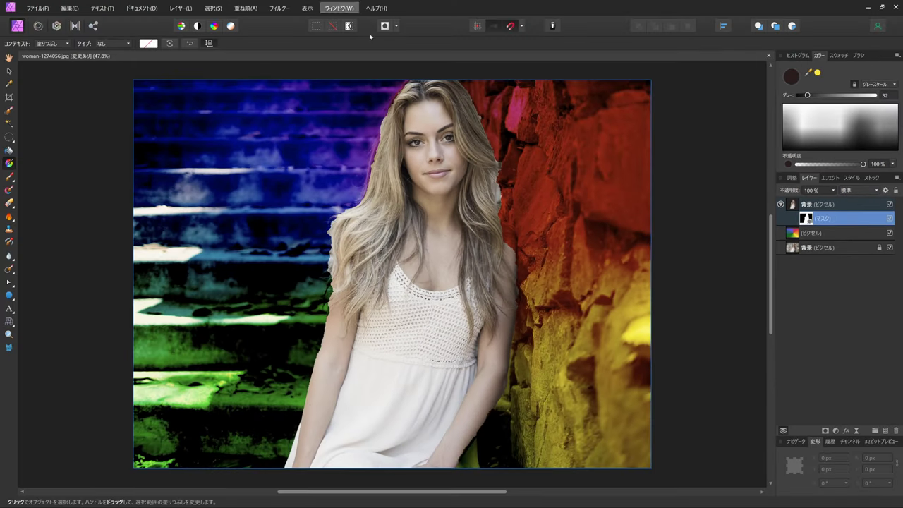
Step: Apply a 100 px Gaussian Blur to the woman's mask to soften her edges
left_click(279, 7)
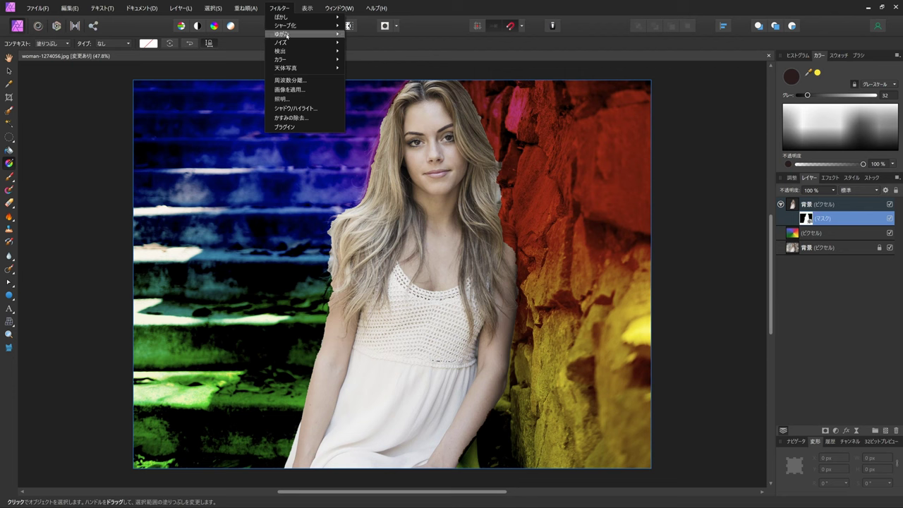
mouse_move(285, 32)
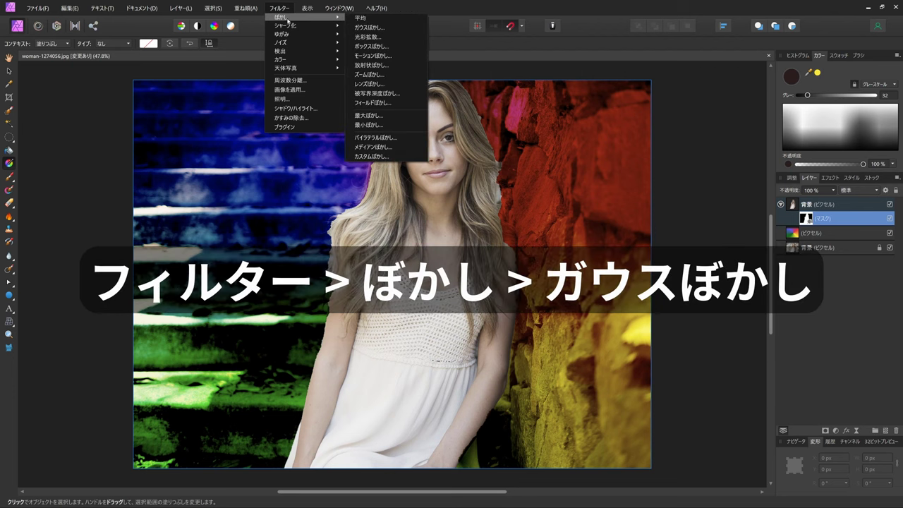
left_click(367, 28)
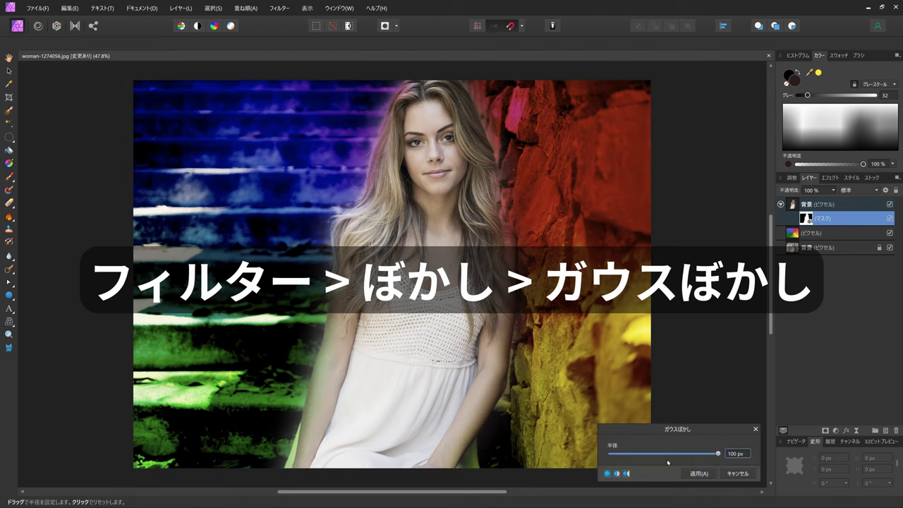
mouse_move(673, 445)
left_mouse_down()
mouse_move(642, 444)
mouse_move(688, 440)
mouse_move(645, 453)
mouse_move(667, 453)
mouse_move(645, 450)
mouse_move(675, 453)
left_mouse_up()
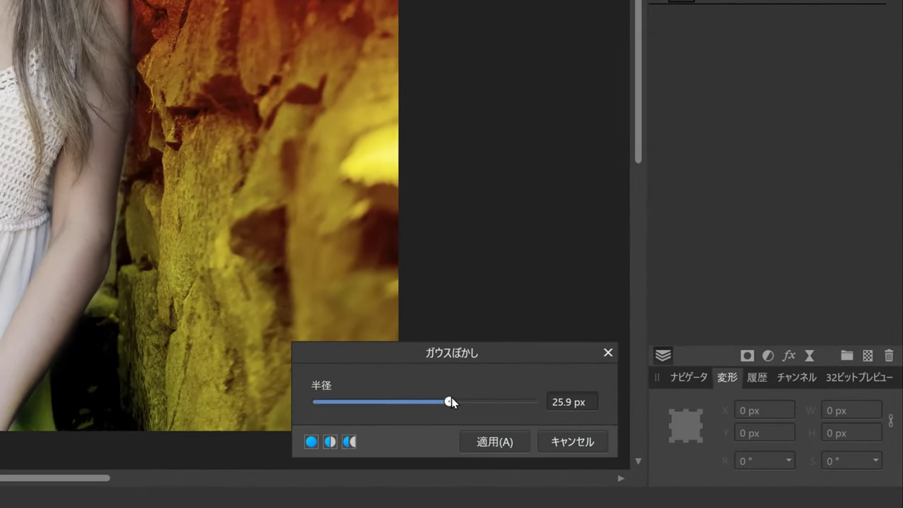
left_click_drag(451, 398, 573, 401)
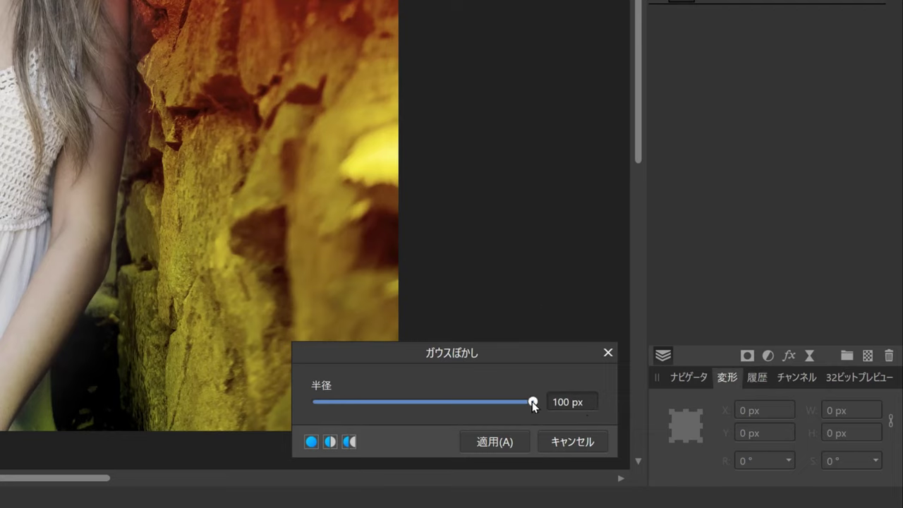
left_click(562, 407)
type("200")
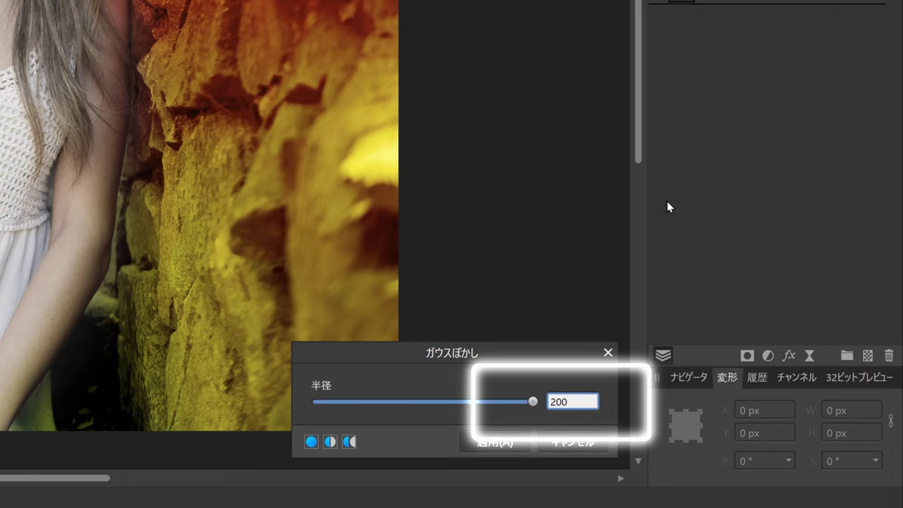
key("Return")
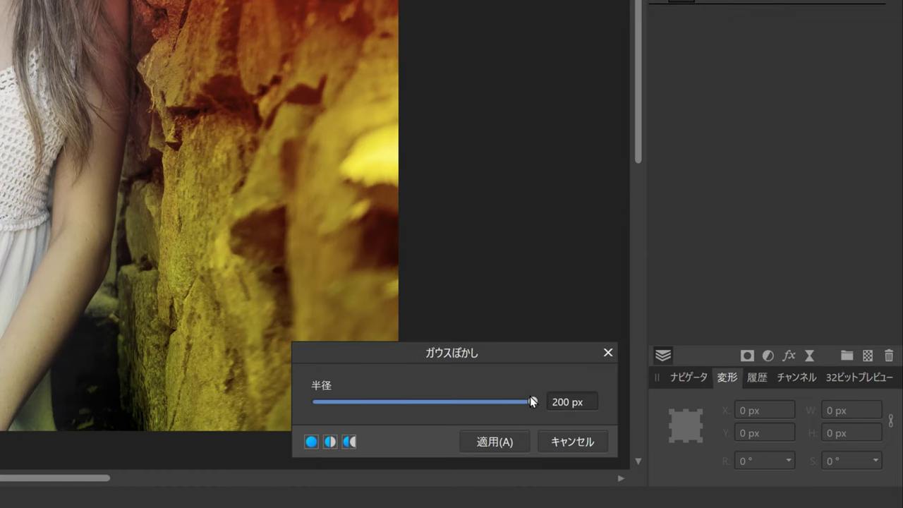
left_click_drag(535, 400, 541, 402)
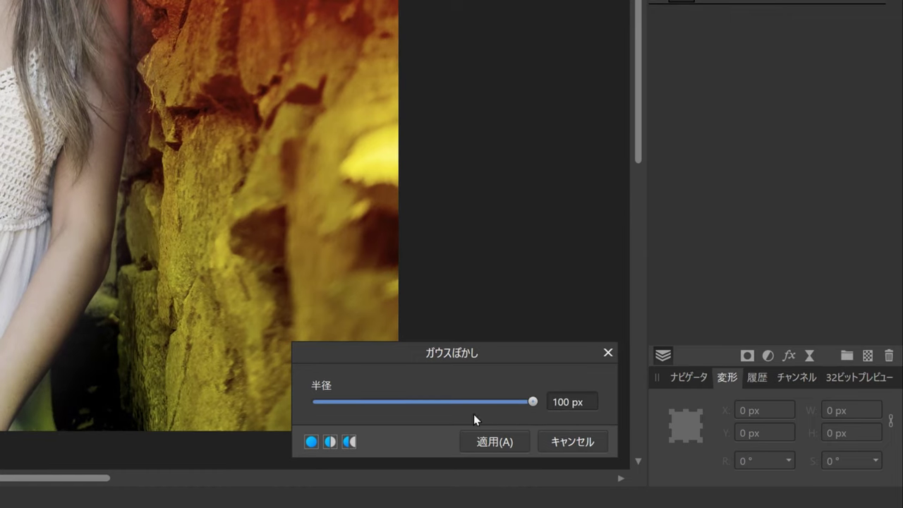
left_click(486, 440)
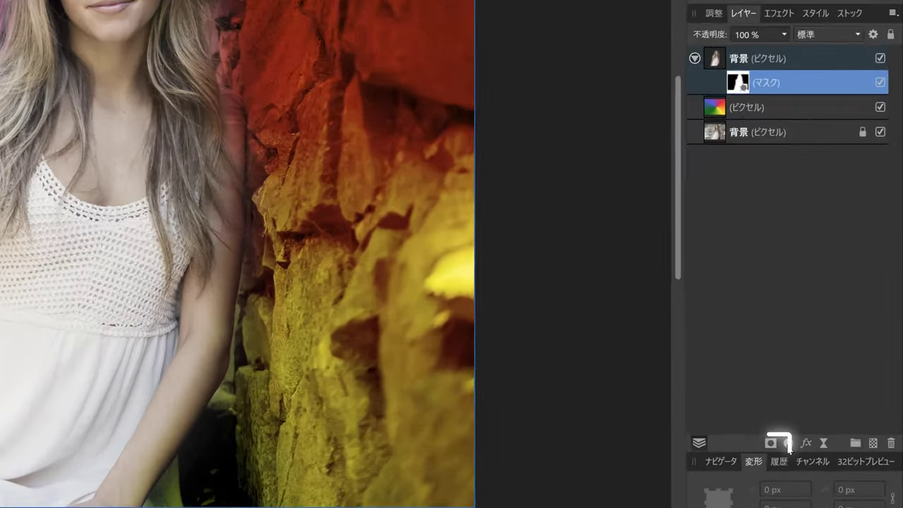
Step: Add a Curves adjustment, raising the upper point and lowering the lower point into an S-curve
left_click(836, 430)
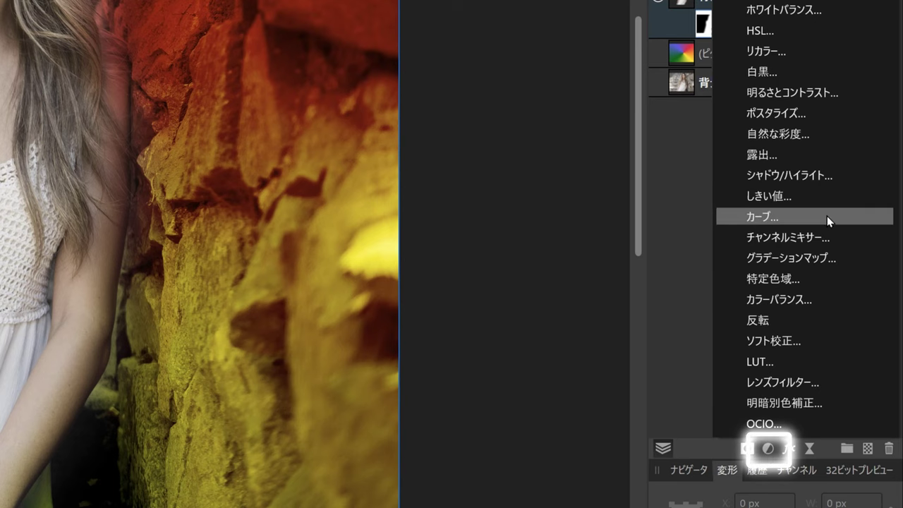
left_click(827, 216)
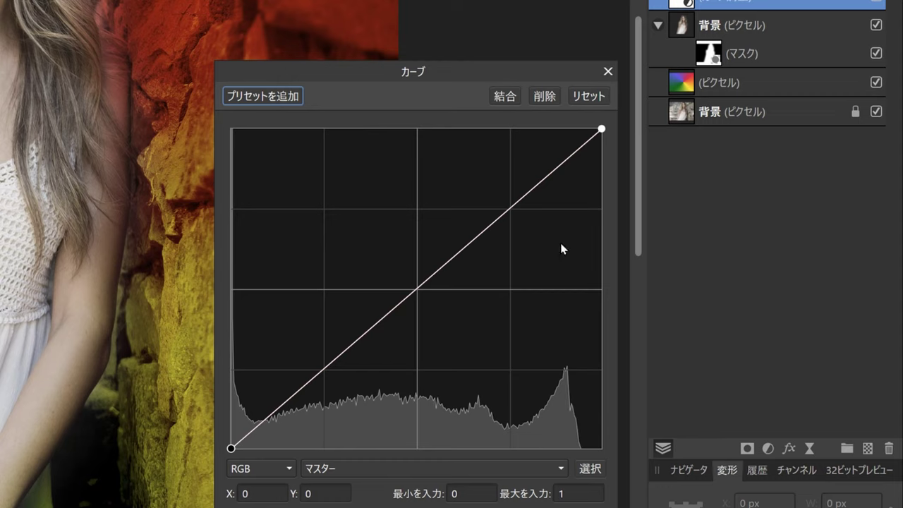
left_click_drag(500, 216, 493, 191)
left_click_drag(331, 340, 344, 367)
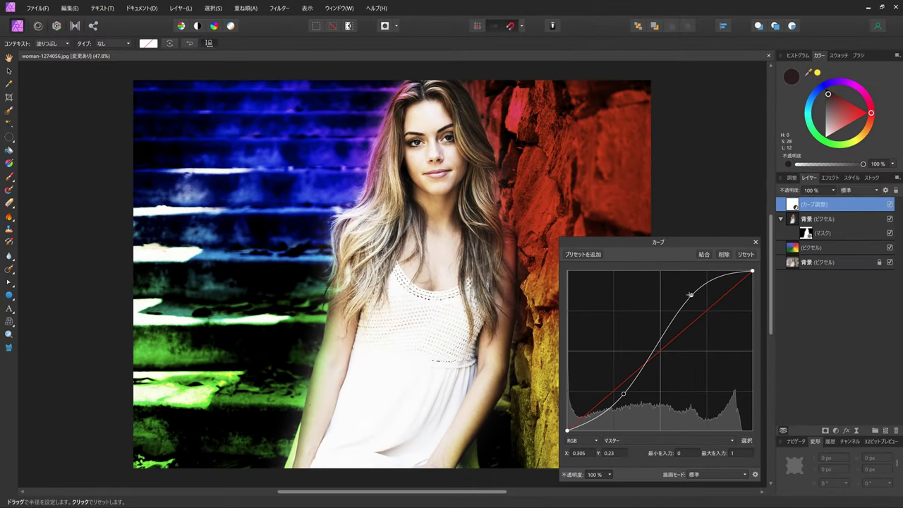
mouse_move(692, 295)
left_mouse_down()
mouse_move(724, 343)
mouse_move(671, 313)
mouse_move(727, 356)
mouse_move(664, 306)
mouse_move(691, 327)
mouse_move(708, 367)
mouse_move(664, 300)
mouse_move(694, 318)
mouse_move(683, 310)
left_mouse_up()
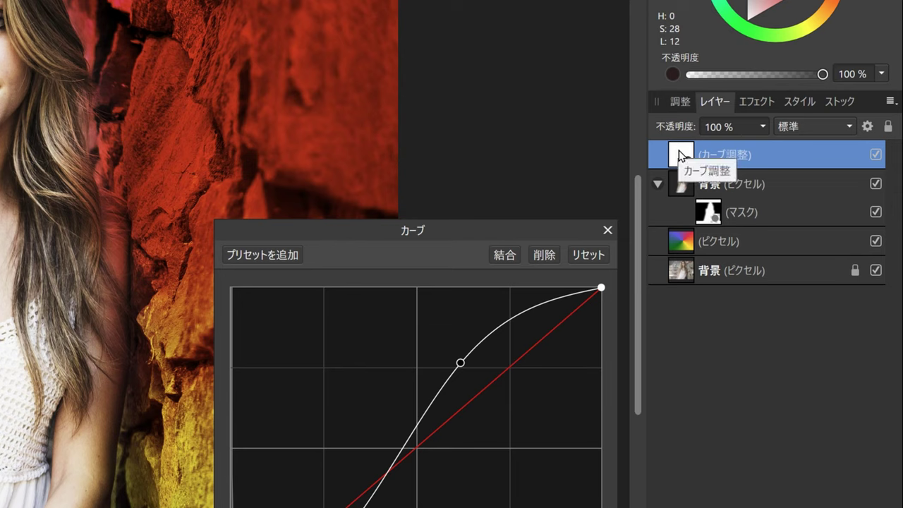
Step: Nest the Curves adjustment inside the 背景 layer above its mask, then verify the layer's children
left_click_drag(680, 154, 683, 187)
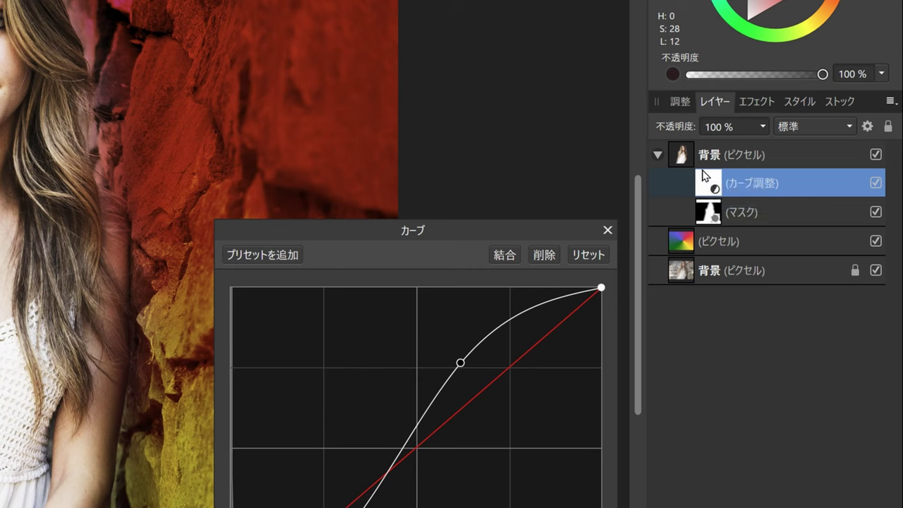
left_click_drag(702, 177, 684, 200)
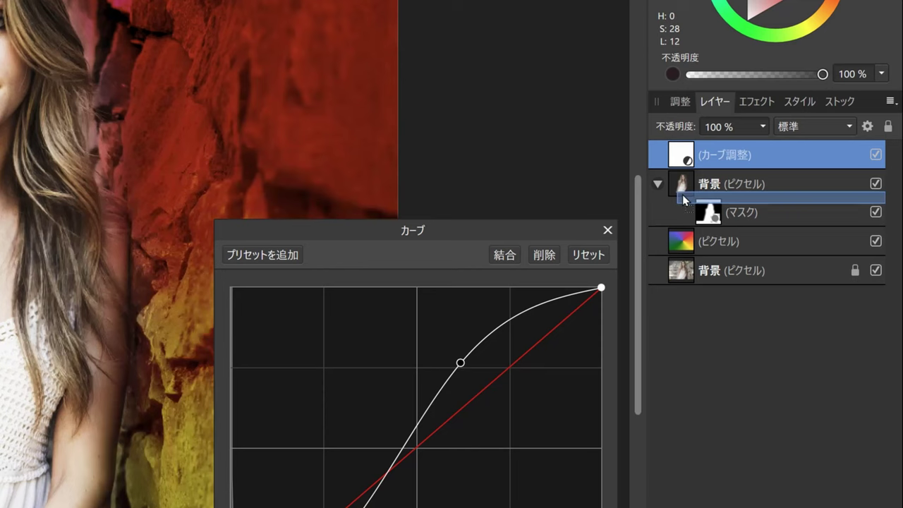
left_click_drag(684, 200, 685, 201)
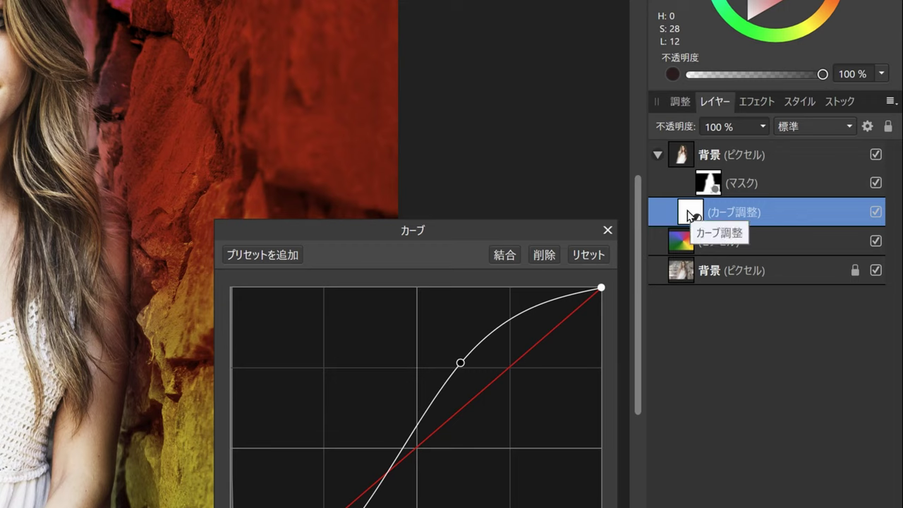
left_click(657, 155)
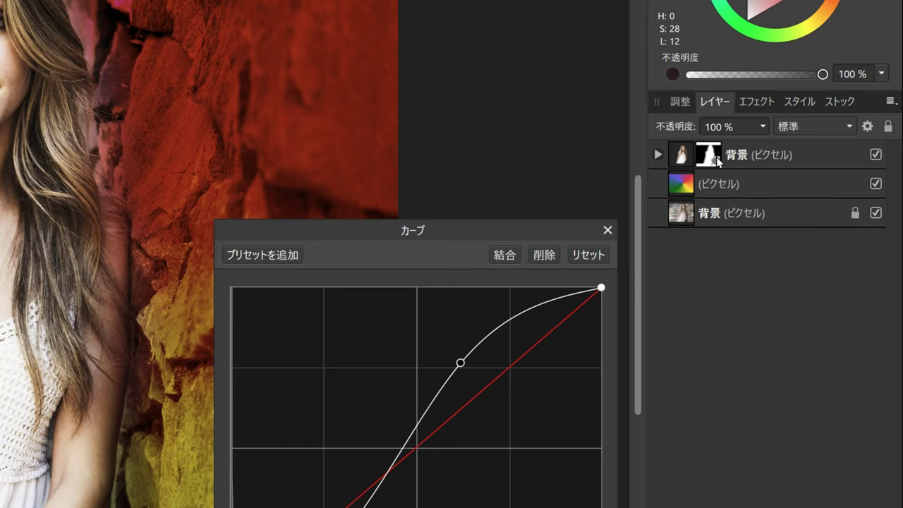
left_click(658, 156)
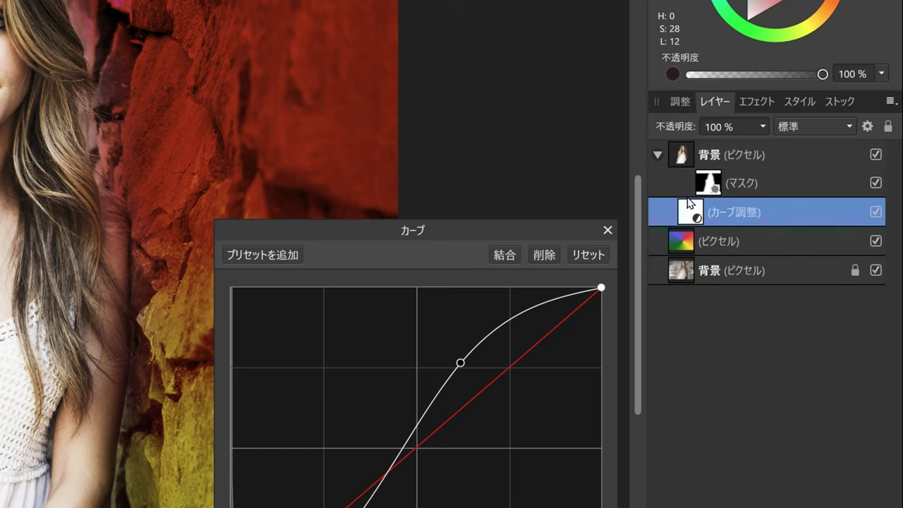
left_click_drag(691, 205, 686, 159)
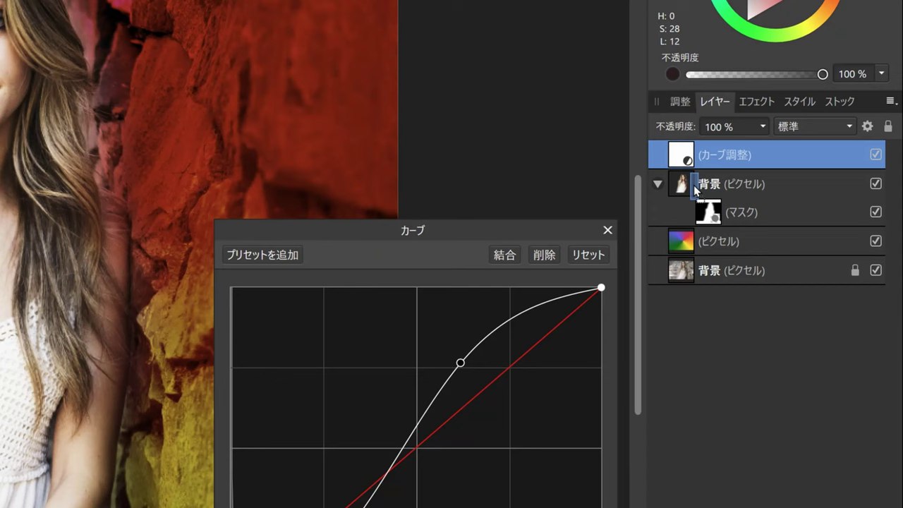
left_click_drag(696, 189, 696, 186)
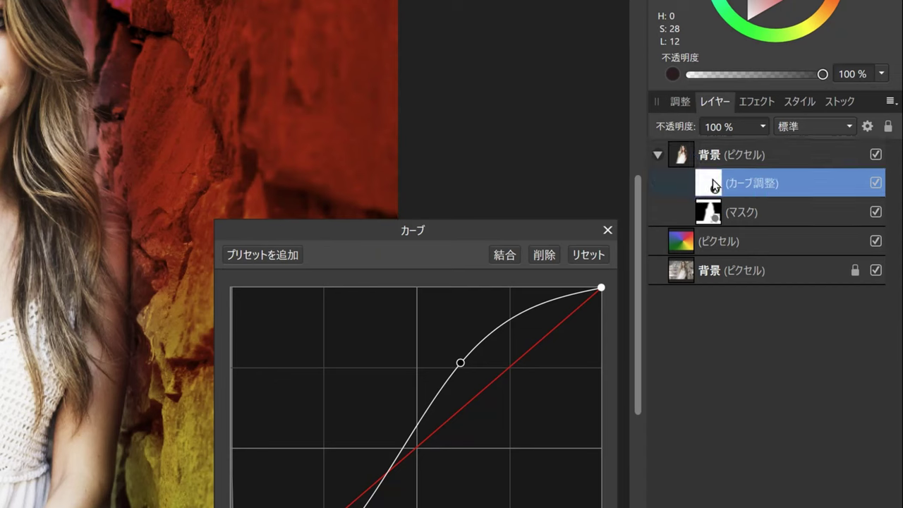
left_click(658, 155)
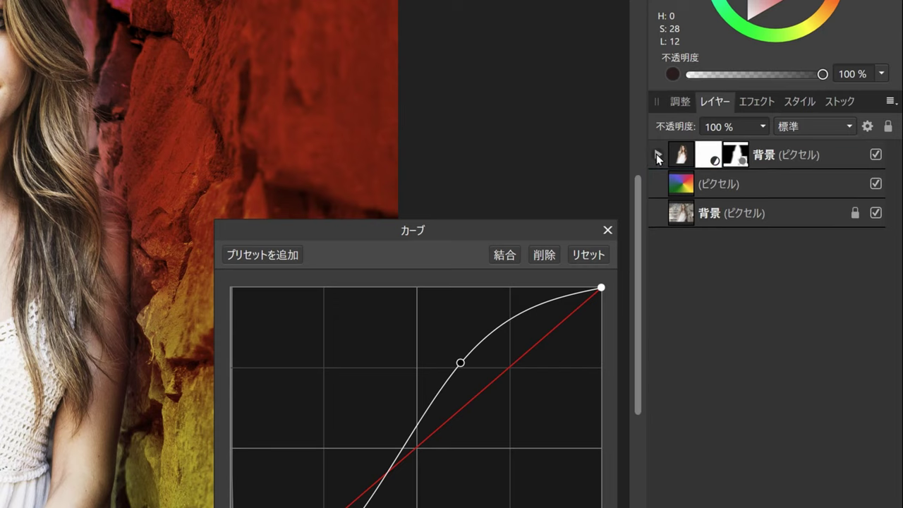
left_click(657, 153)
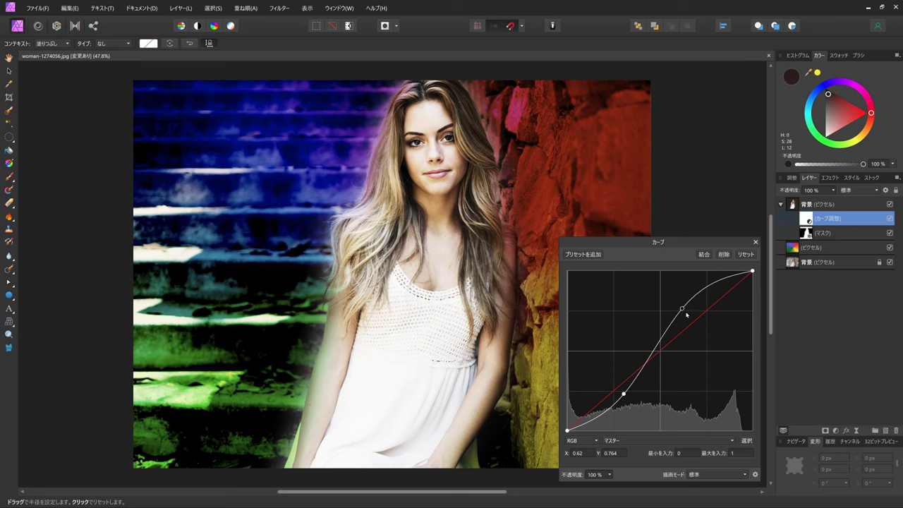
Step: Adjust the S-curve's upper and lower control points, then close the Curves dialog
mouse_move(683, 311)
left_mouse_down()
mouse_move(693, 324)
mouse_move(684, 312)
left_mouse_up()
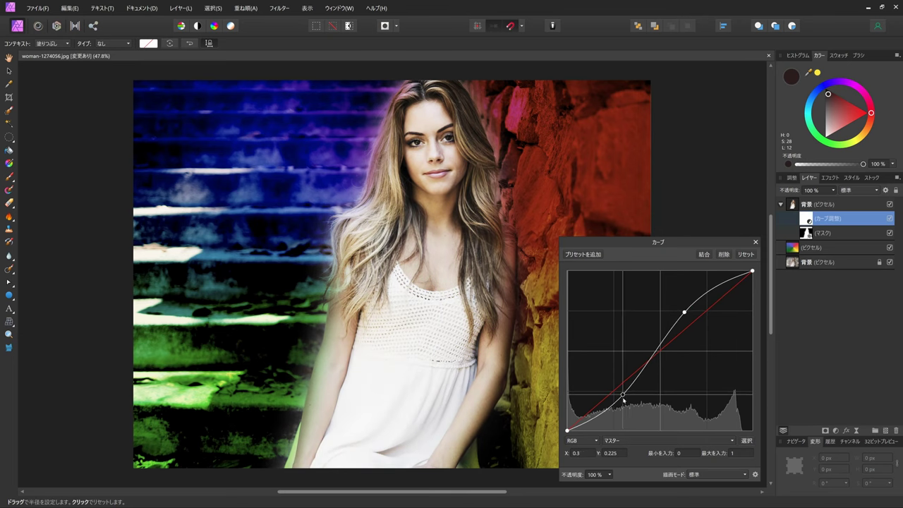
mouse_move(624, 394)
left_mouse_down()
mouse_move(630, 411)
mouse_move(627, 402)
left_mouse_up()
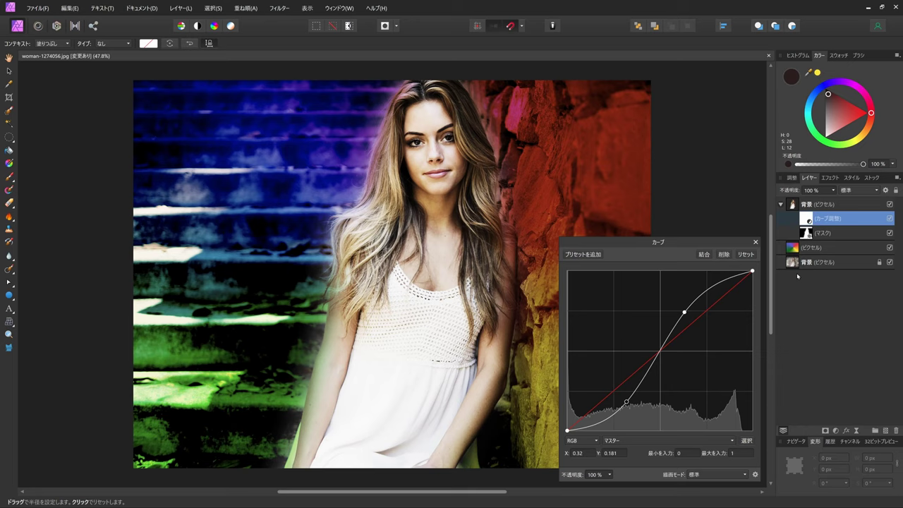
left_click(756, 242)
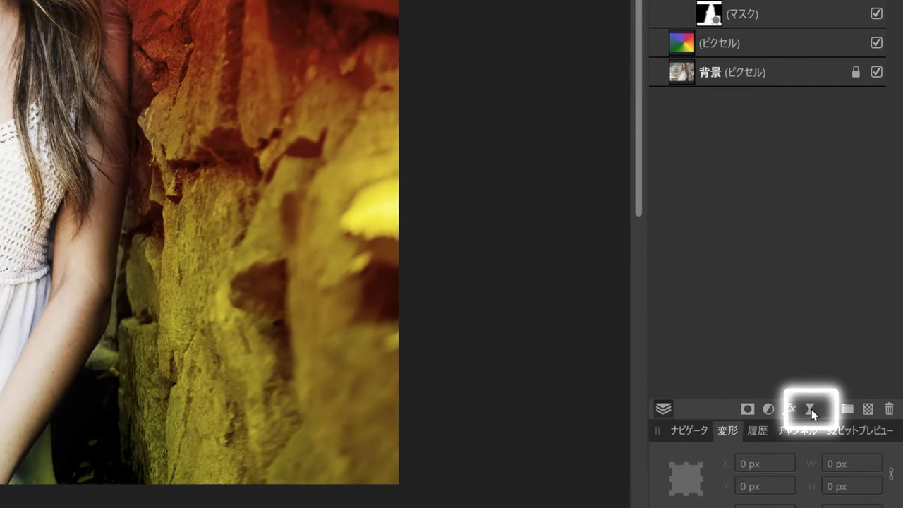
Step: Add an Add Noise live filter at 43% monochrome Gaussian intensity
left_click(810, 410)
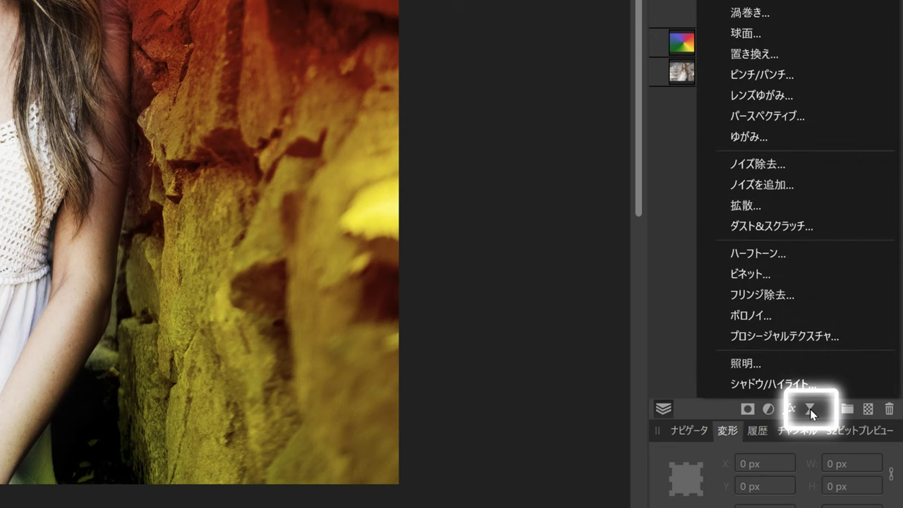
left_click(804, 187)
left_click_drag(313, 412, 411, 413)
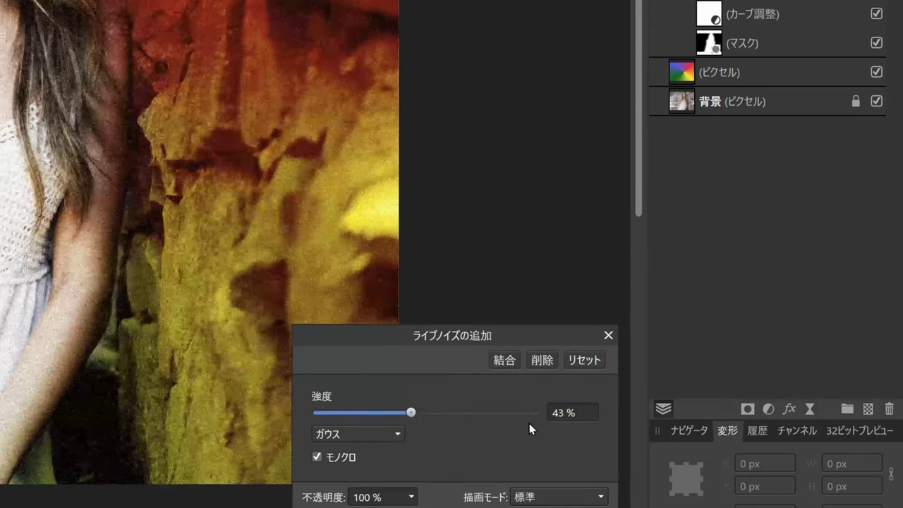
left_click(608, 336)
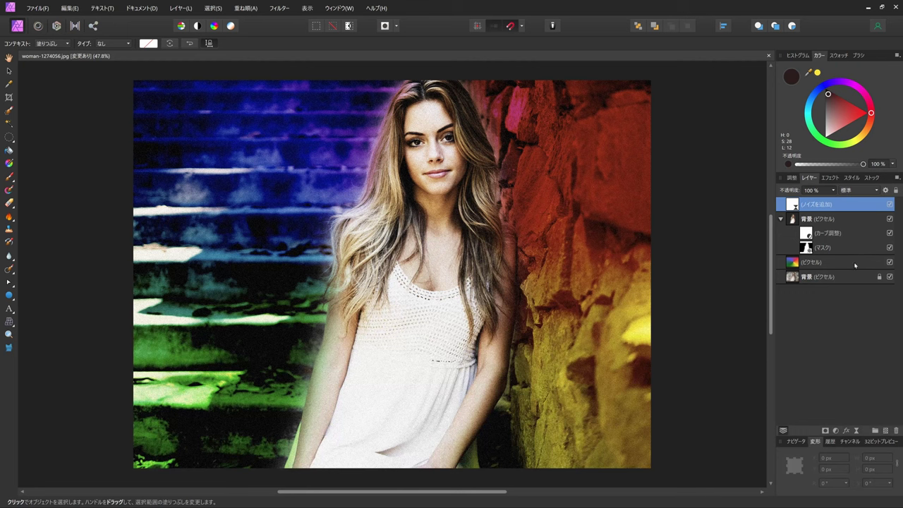
left_click(851, 264, "shift")
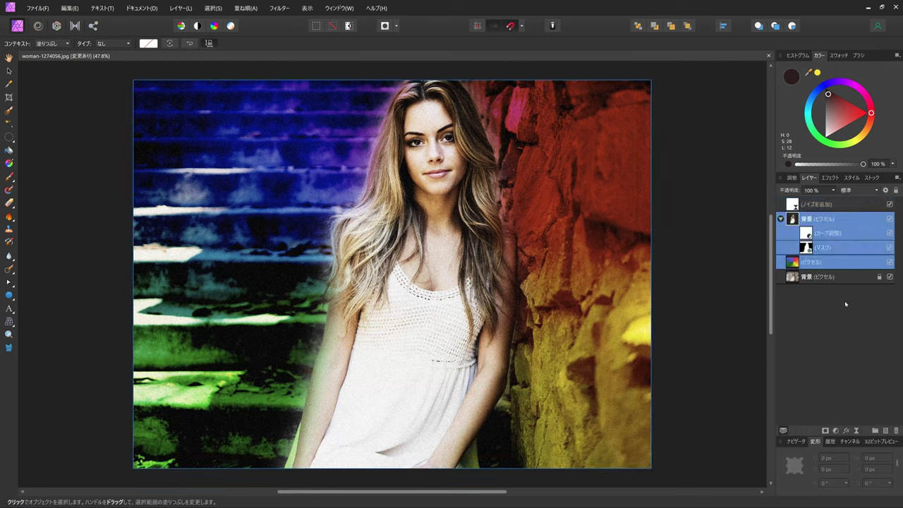
left_click(841, 204)
left_click(841, 261, "shift")
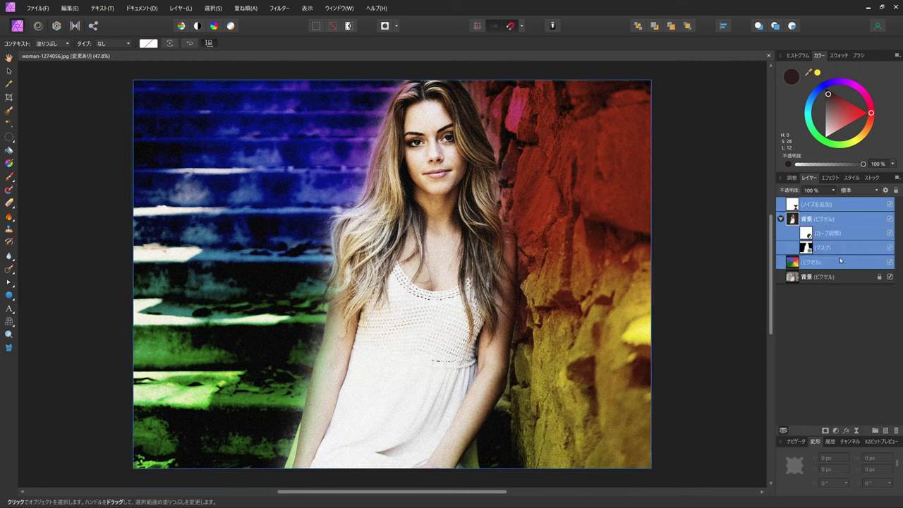
left_click(891, 263)
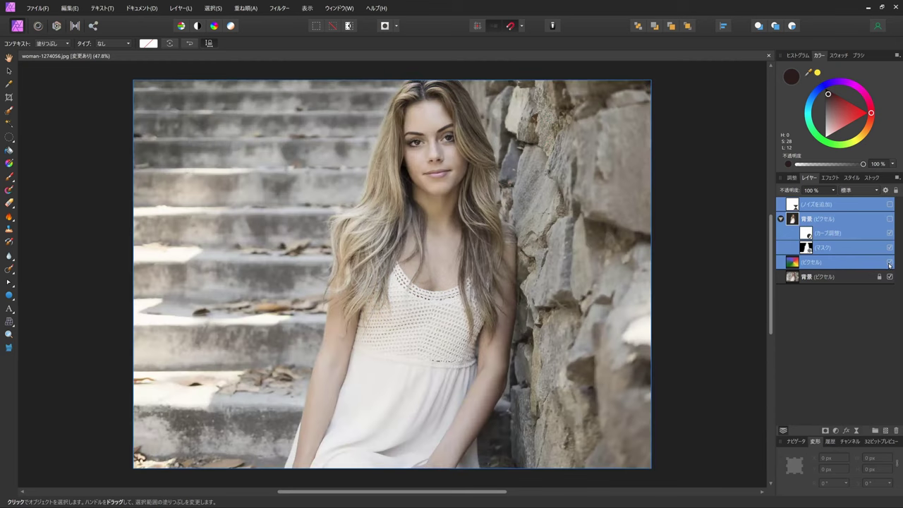
left_click(891, 264)
left_click(890, 264)
left_click(891, 264)
left_click(891, 264)
left_click(891, 264)
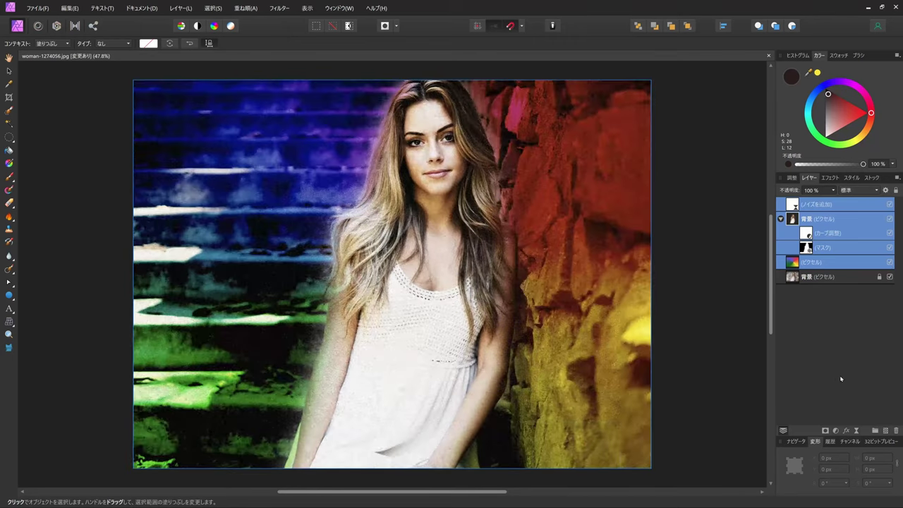